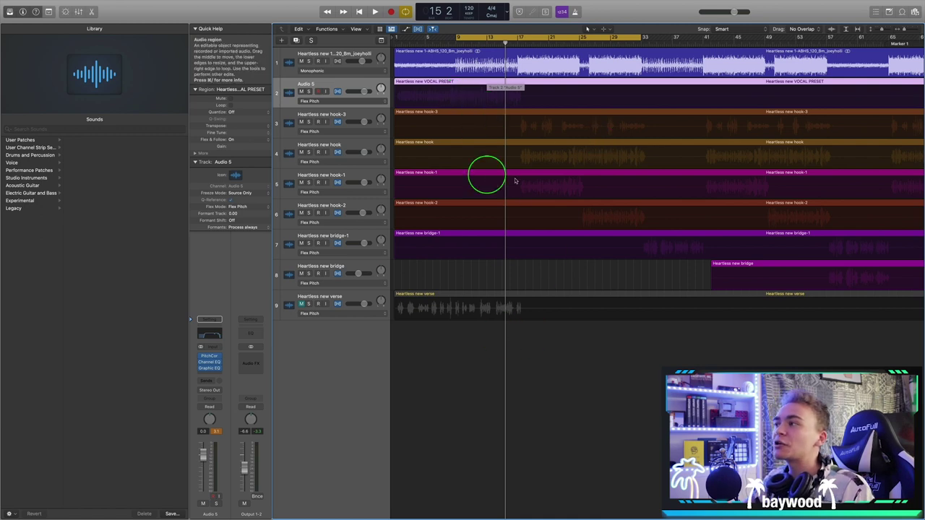
# Play the arrangement and review the beat and the stacked vocal regions
pyautogui.click(490, 116)
pyautogui.click(496, 144)
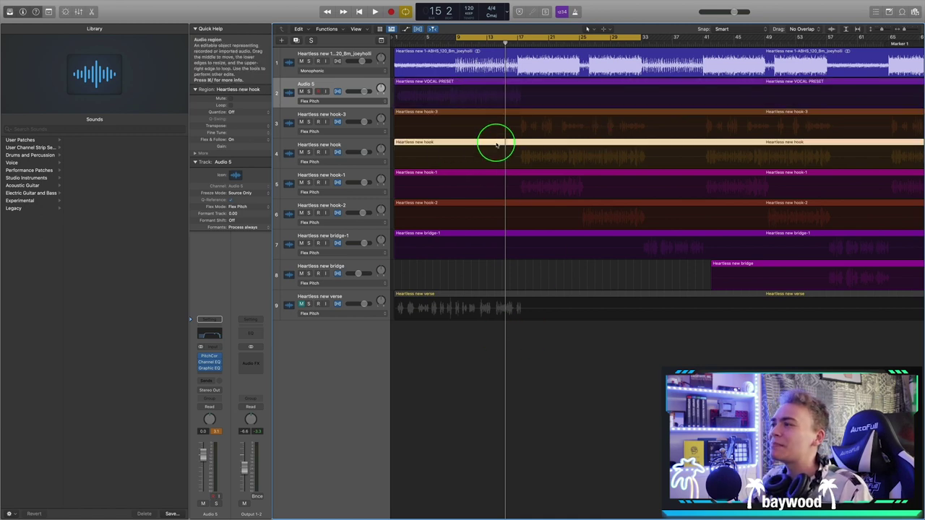
pyautogui.click(497, 175)
pyautogui.click(503, 206)
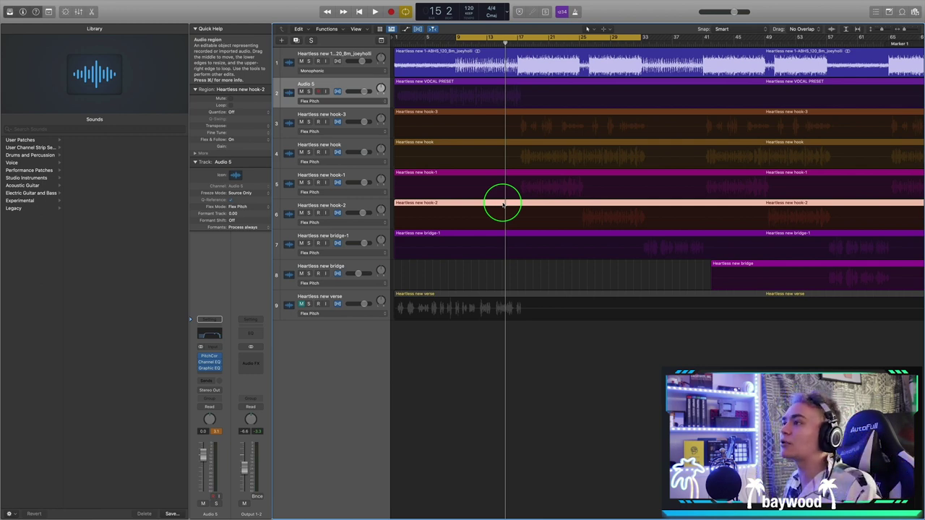
pyautogui.press('space')
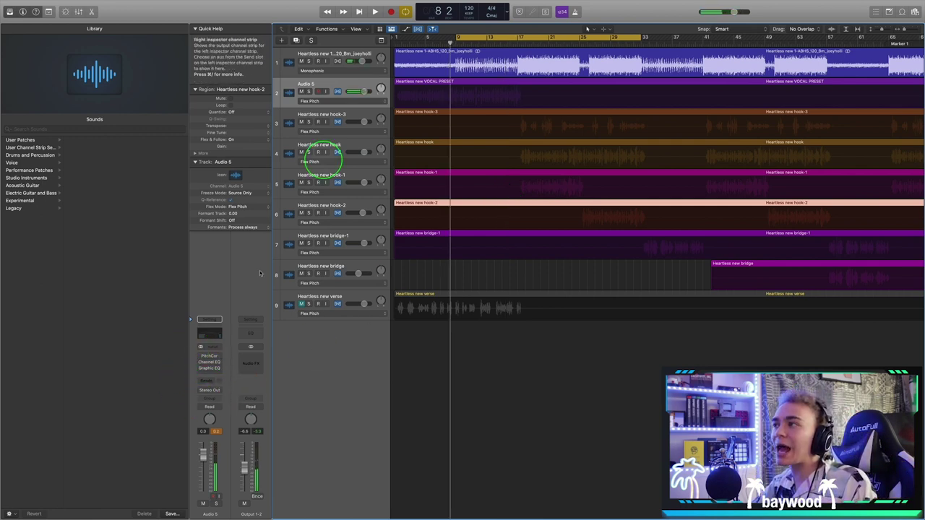
pyautogui.press('space')
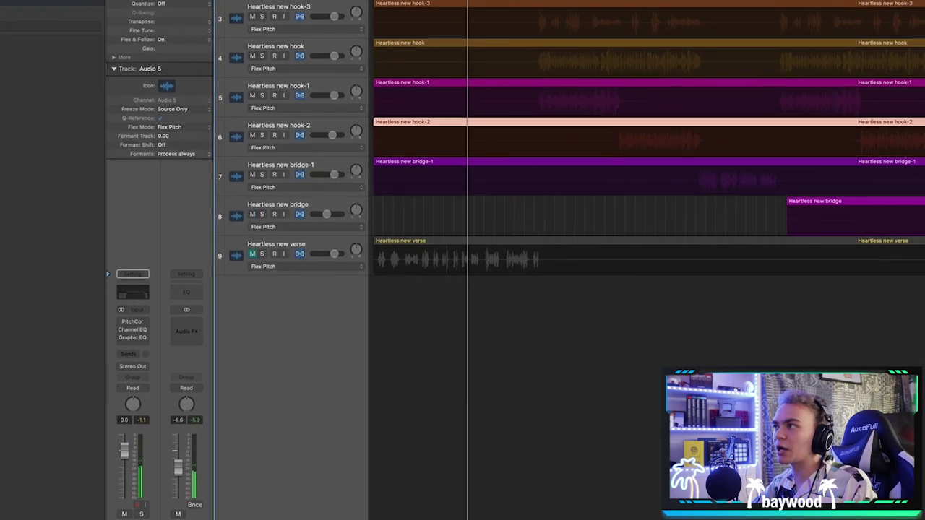
pyautogui.click(155, 336)
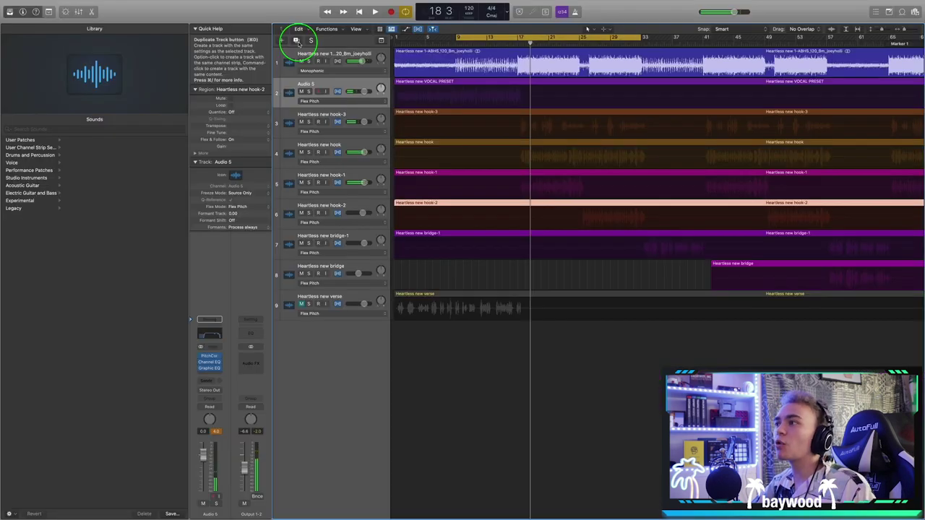
# Duplicate the Audio 5 track with its channel settings and move the Heartless new hook region onto the duplicate
pyautogui.click(340, 82)
pyautogui.click(297, 40)
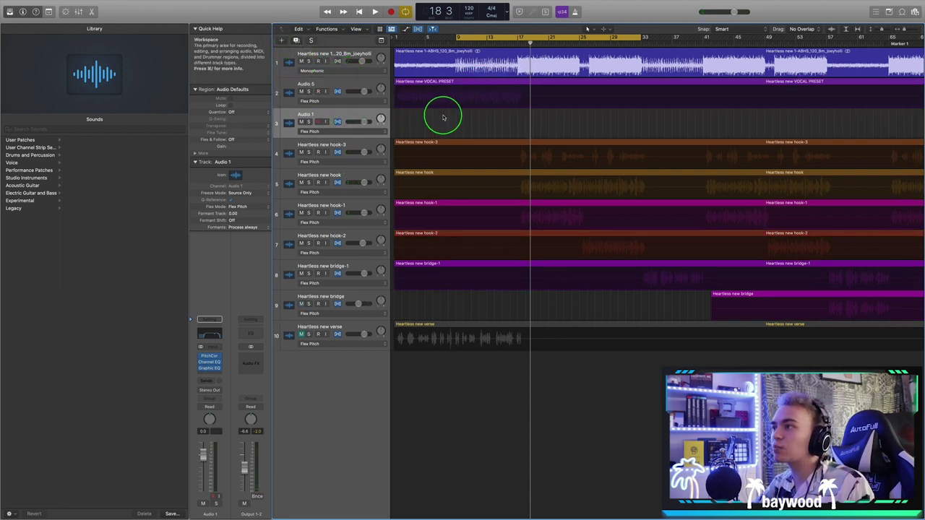
pyautogui.click(419, 174)
pyautogui.moveTo(471, 171); pyautogui.dragTo(470, 130)
# Place the Heartless new hook-3 track below Heartless new hook and mute it along with the other vocal tracks beneath
pyautogui.click(332, 144)
pyautogui.moveTo(332, 144); pyautogui.dragTo(286, 359)
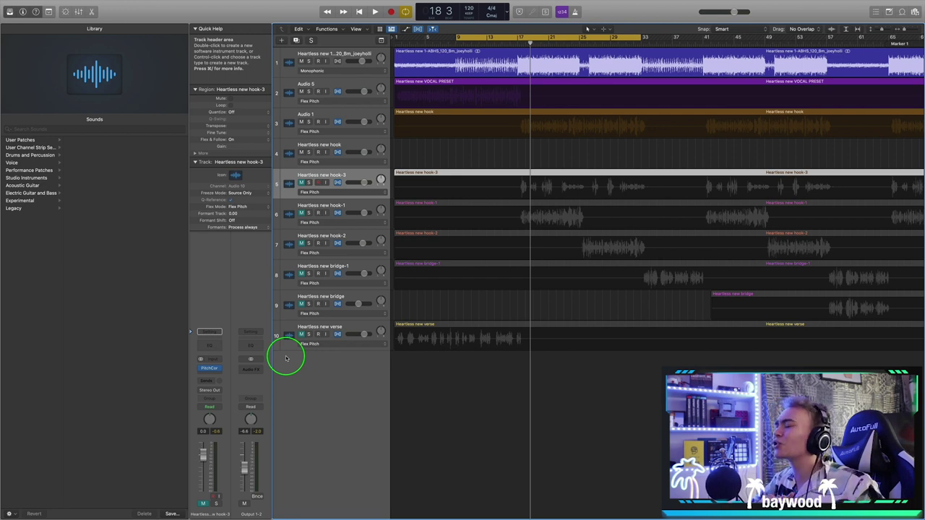
pyautogui.click(351, 217)
# Insert a stereo Compressor after the Channel EQ on the Audio 3 track and shrink its window to 114%
pyautogui.click(213, 370)
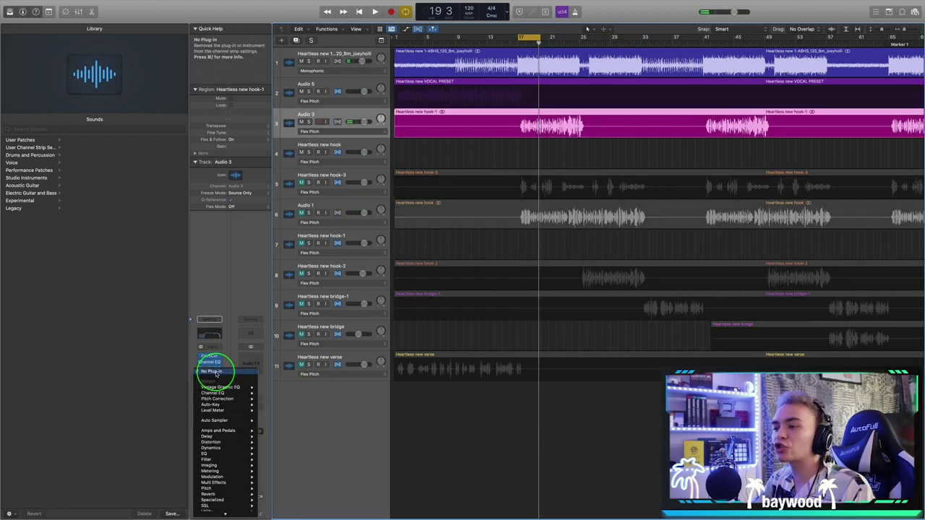
pyautogui.moveTo(226, 450)
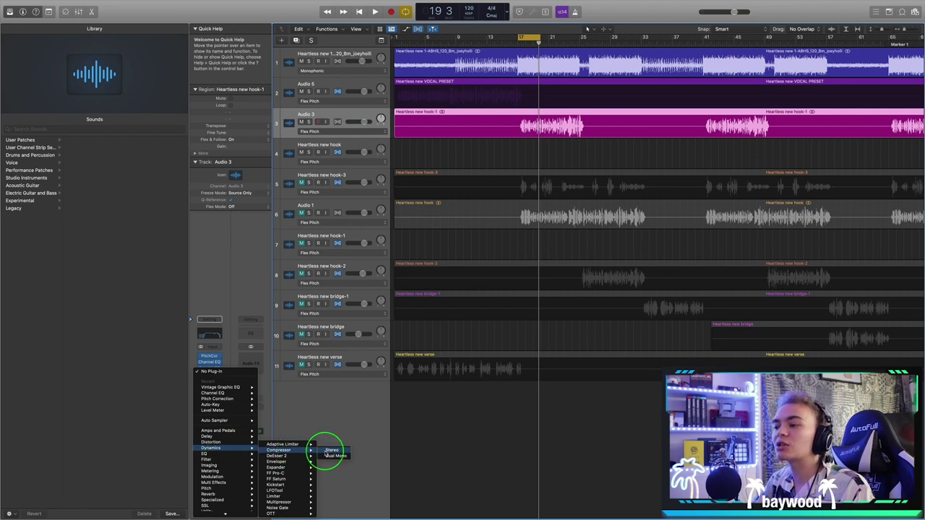
pyautogui.click(329, 450)
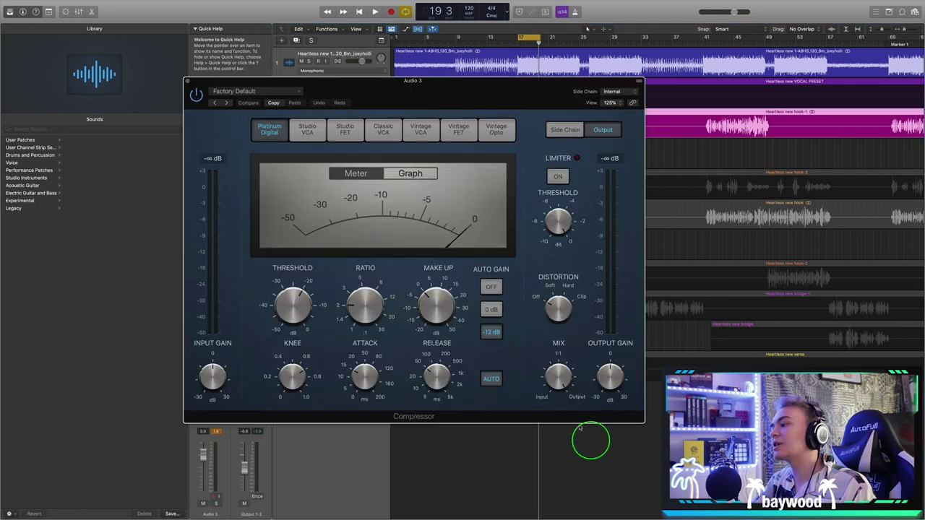
pyautogui.moveTo(644, 427); pyautogui.dragTo(570, 371)
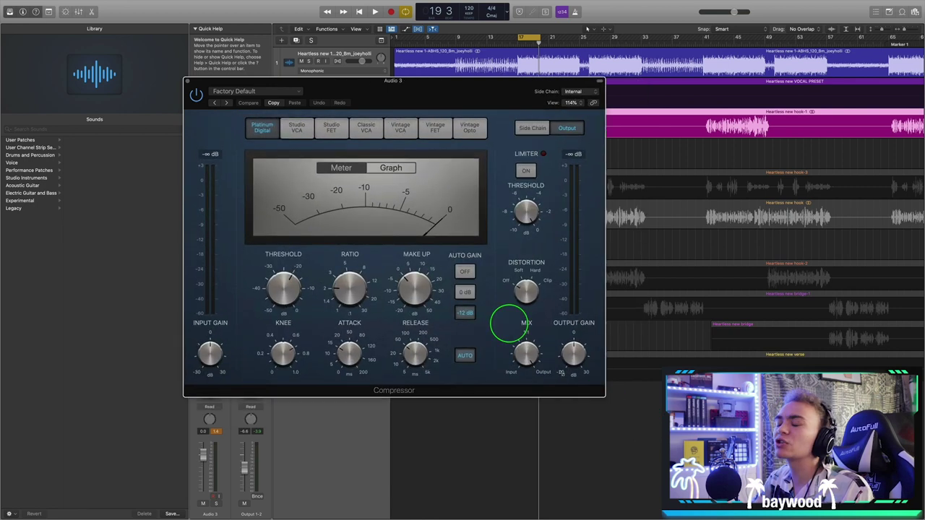
# Preview the compressor models from Studio VCA through Vintage Opto and return to Platinum Digital
pyautogui.click(345, 120)
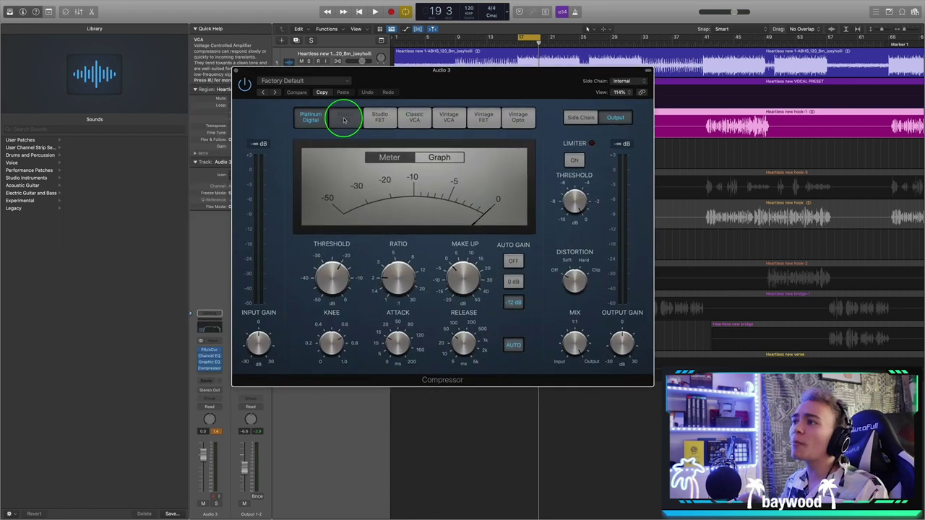
pyautogui.click(379, 120)
pyautogui.click(413, 120)
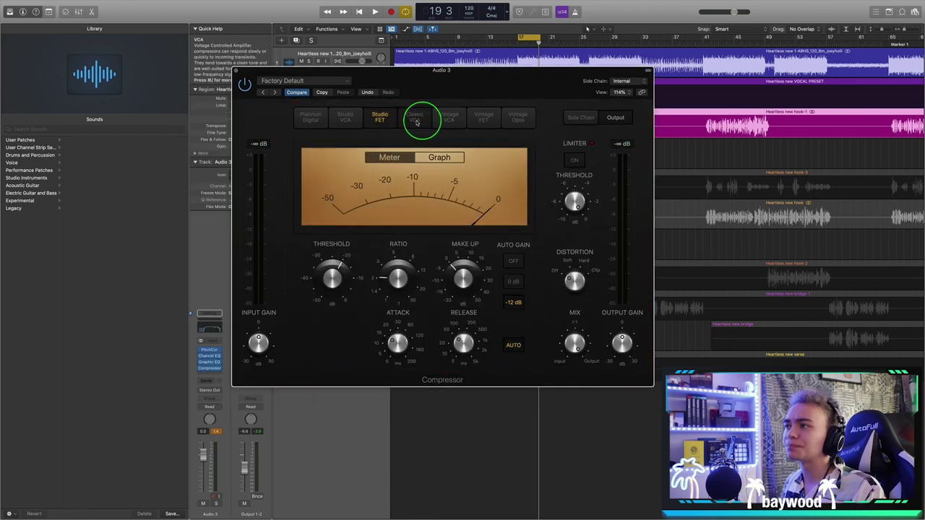
pyautogui.click(458, 119)
pyautogui.click(496, 122)
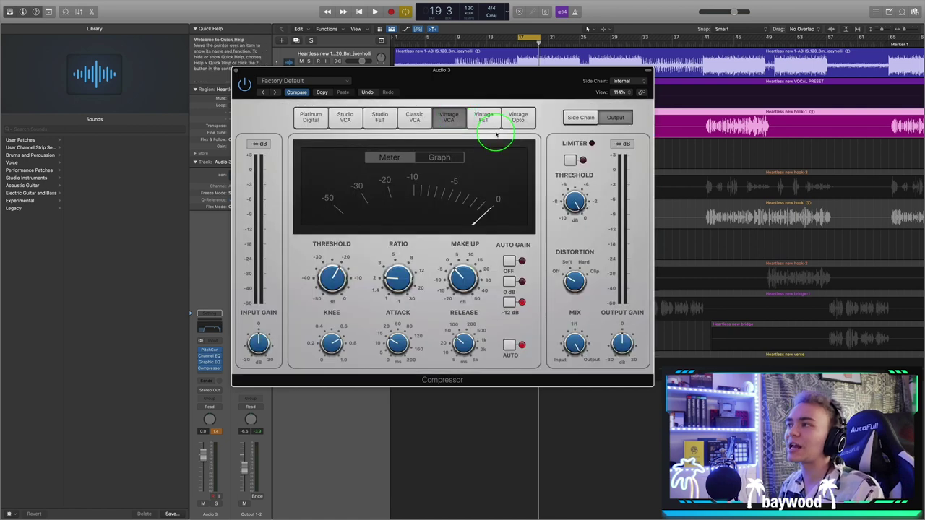
pyautogui.click(522, 120)
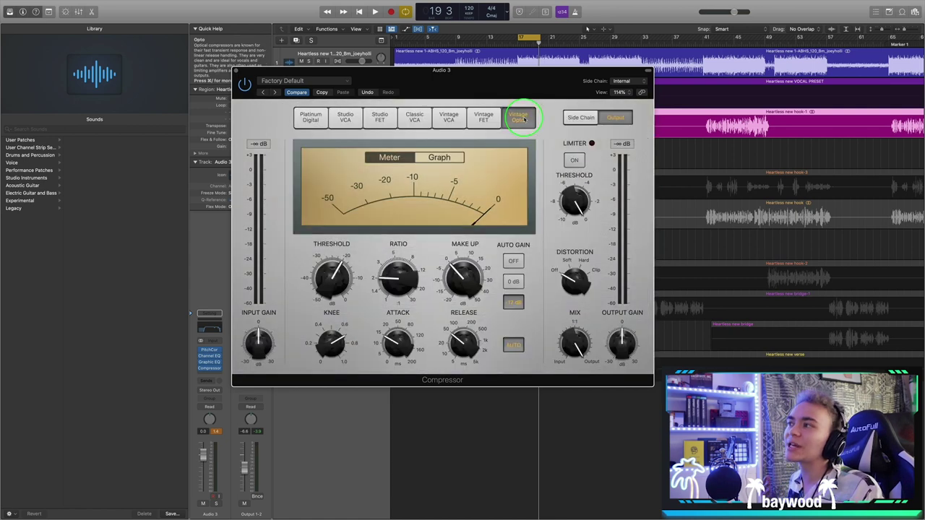
pyautogui.click(308, 119)
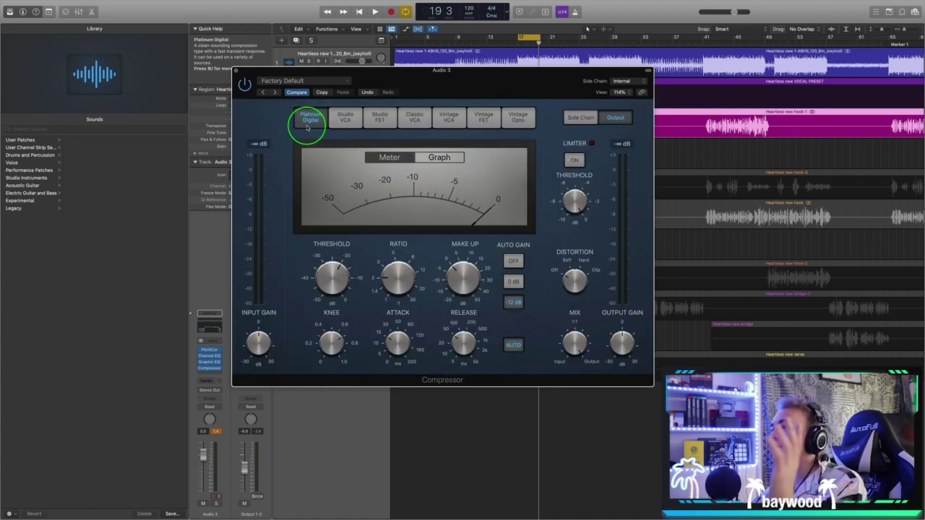
# Show the compressor's Graph view, move its window aside, and examine the Heartless new hook-1 waveform's loud and quiet parts
pyautogui.moveTo(452, 88); pyautogui.dragTo(477, 77)
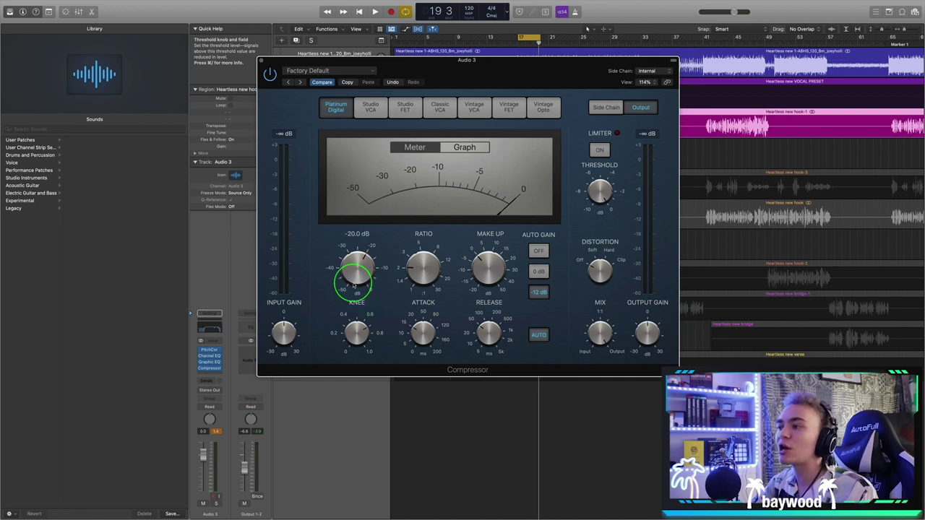
pyautogui.click(412, 187)
pyautogui.moveTo(513, 85); pyautogui.dragTo(517, 150)
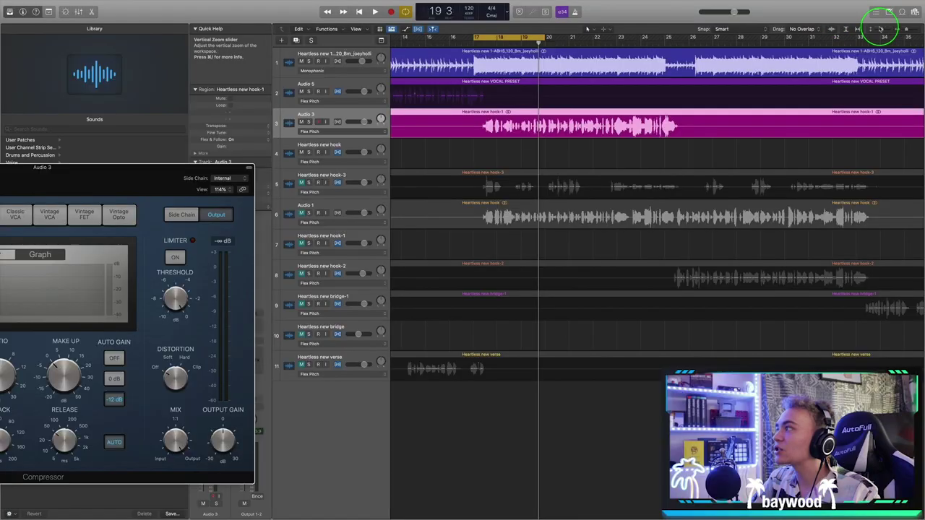
pyautogui.click(880, 29)
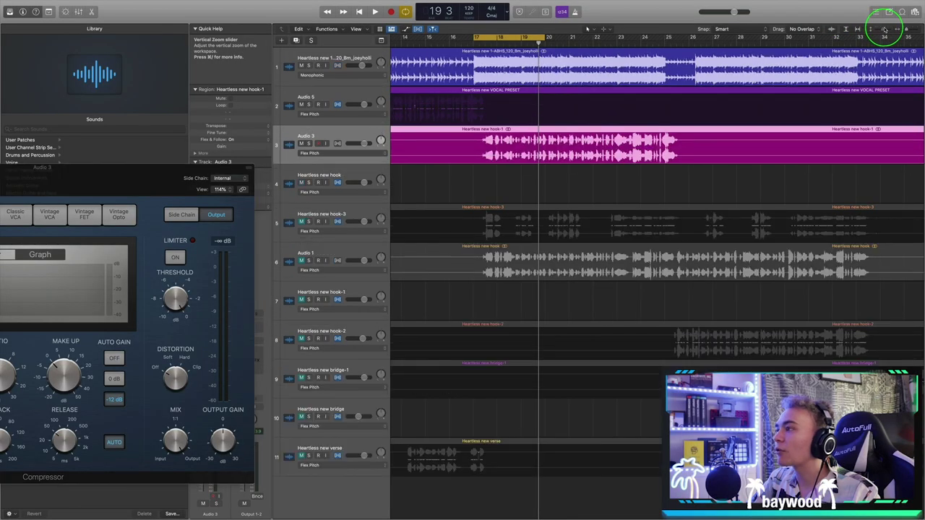
pyautogui.press('super+Right')
pyautogui.press('super+Right')
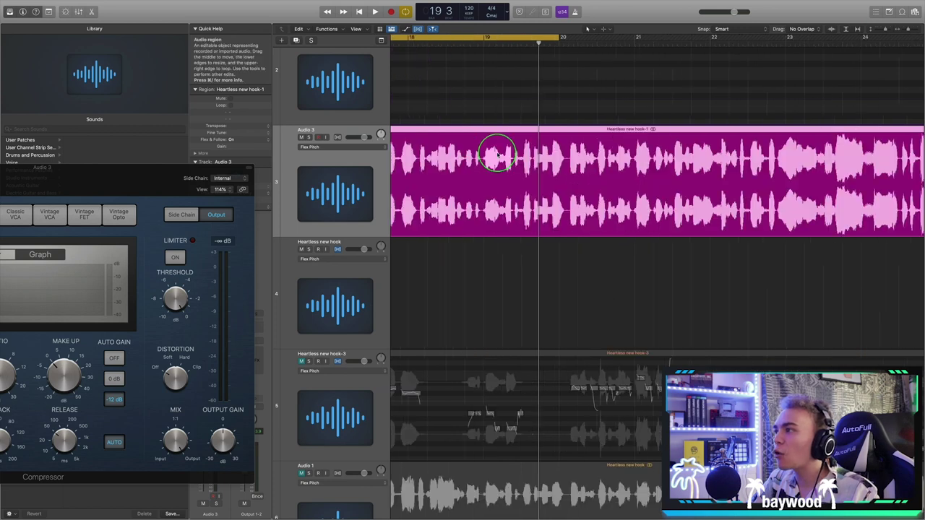
pyautogui.press('super+Left')
pyautogui.press('super+Left')
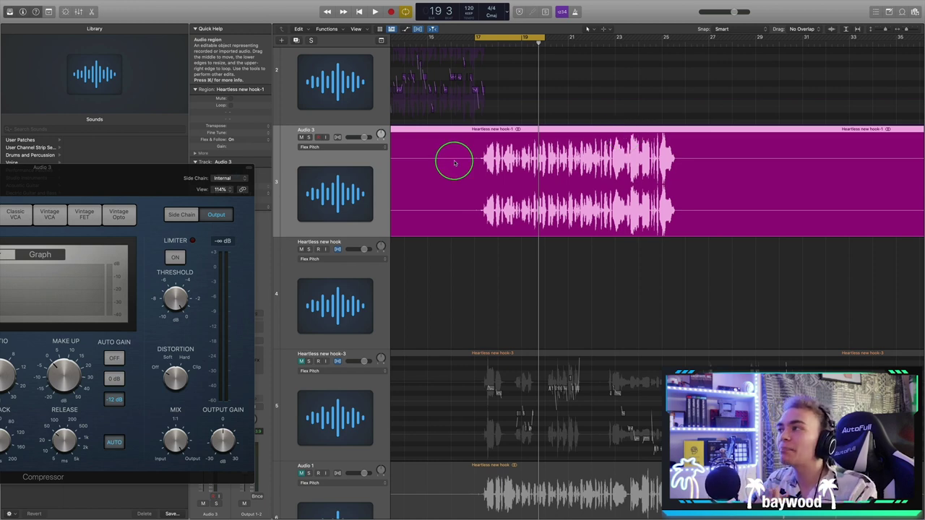
# Show the compressor's Meter view and set the threshold to -19.5 dB while playing the hook-1 vocal from bar 17
pyautogui.click(480, 37)
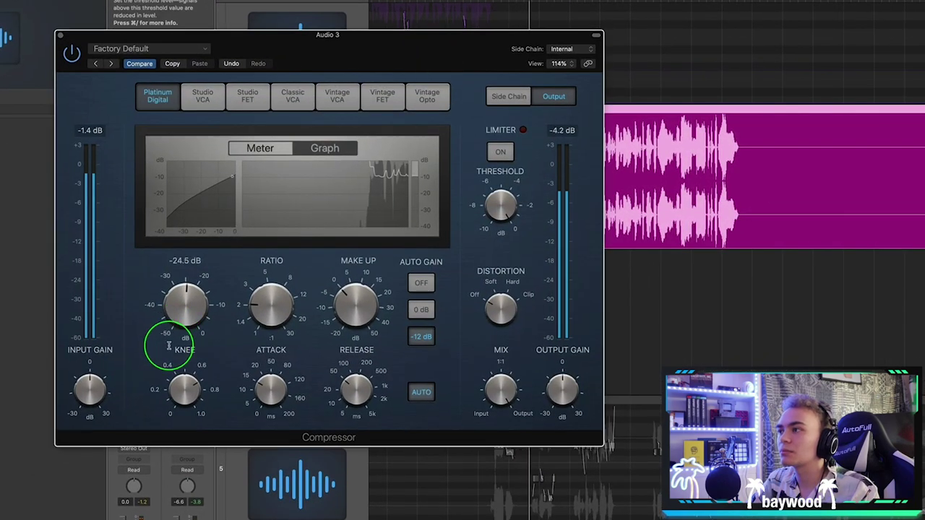
pyautogui.click(256, 152)
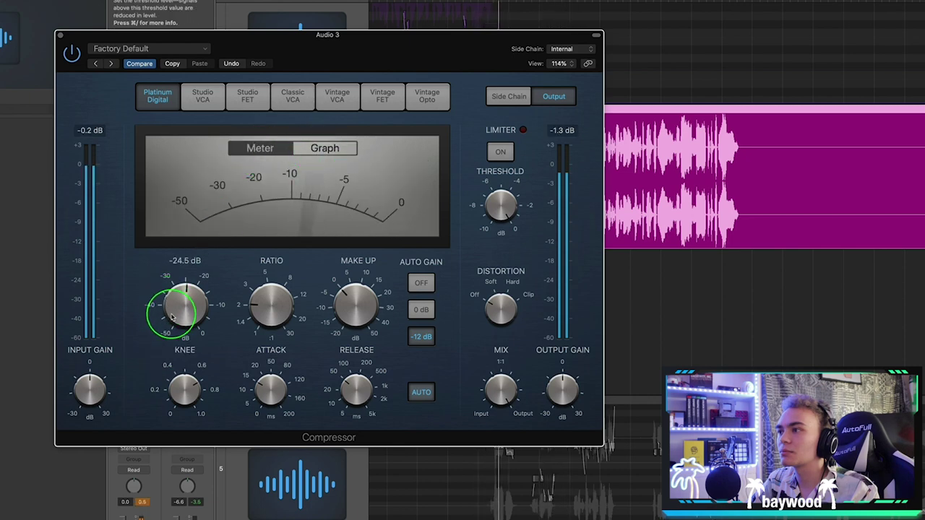
pyautogui.moveTo(212, 315); pyautogui.dragTo(181, 311)
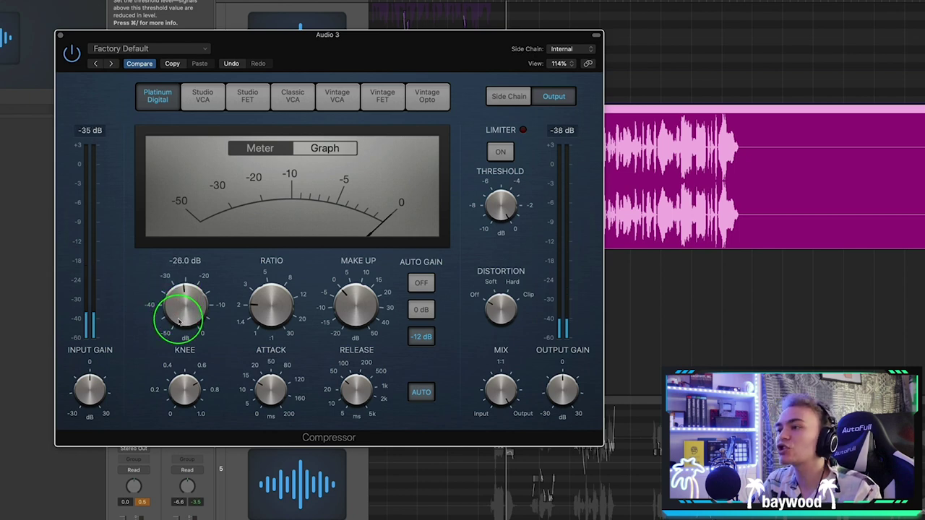
pyautogui.moveTo(178, 309); pyautogui.dragTo(248, 135)
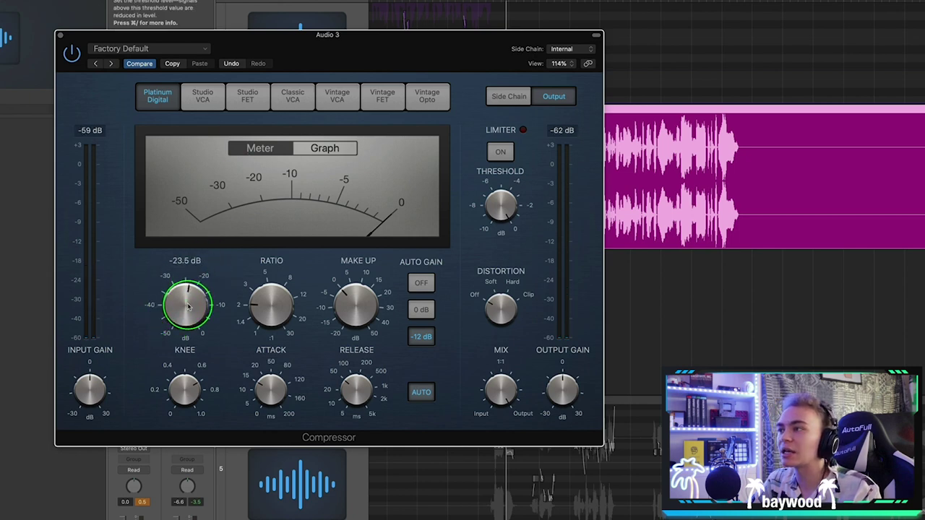
pyautogui.click(481, 11)
pyautogui.press('space')
pyautogui.moveTo(180, 302)
pyautogui.mouseDown()
pyautogui.moveTo(196, 289)
pyautogui.moveTo(183, 303)
pyautogui.mouseUp()
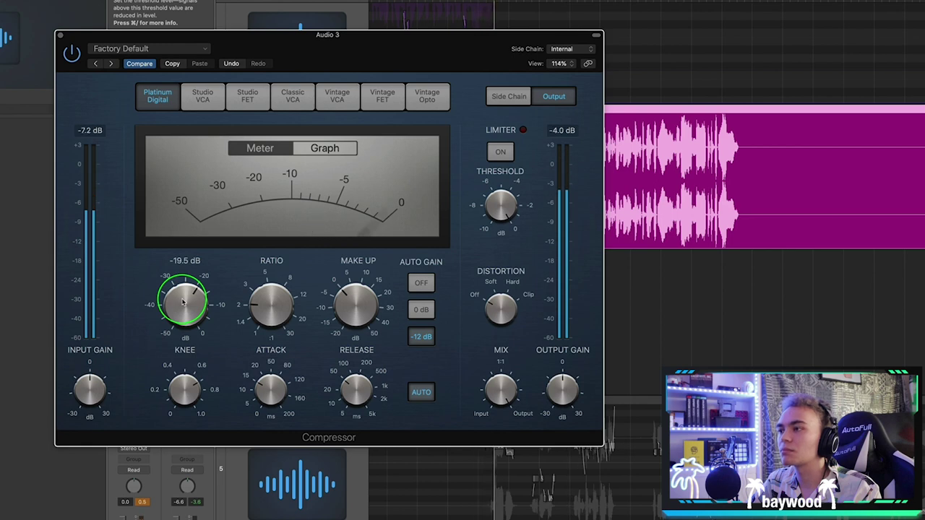
# Switch the compressor to Graph view and compare its gain reduction curve with the hook-1 waveform
pyautogui.click(320, 148)
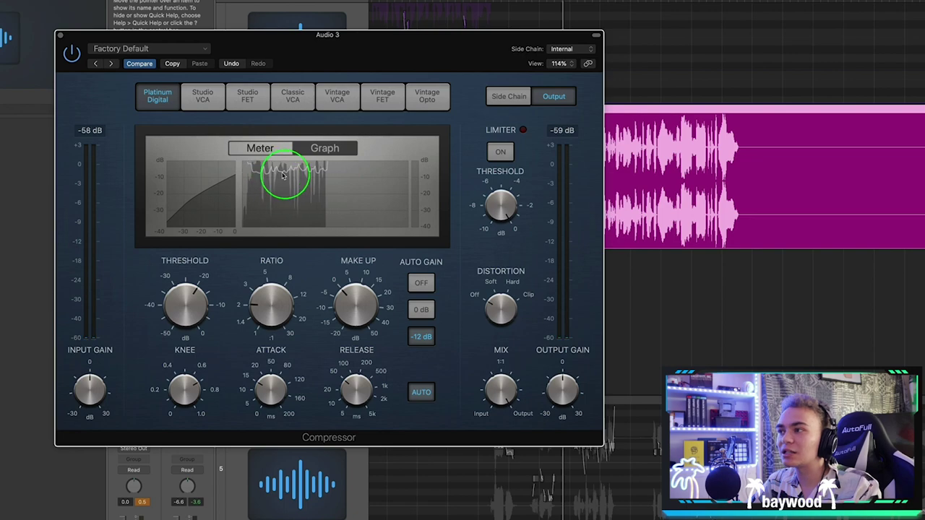
pyautogui.moveTo(362, 74); pyautogui.dragTo(404, 237)
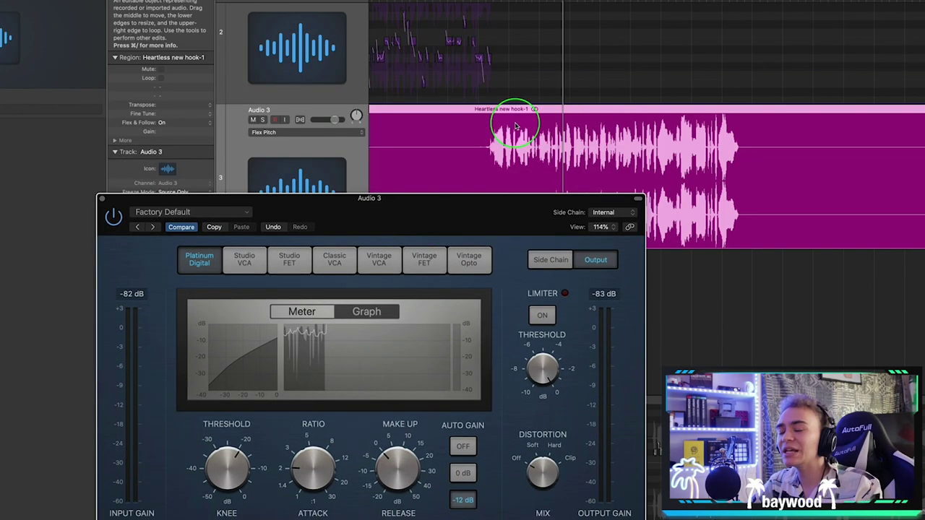
pyautogui.moveTo(474, 216); pyautogui.dragTo(363, 76)
pyautogui.click(201, 323)
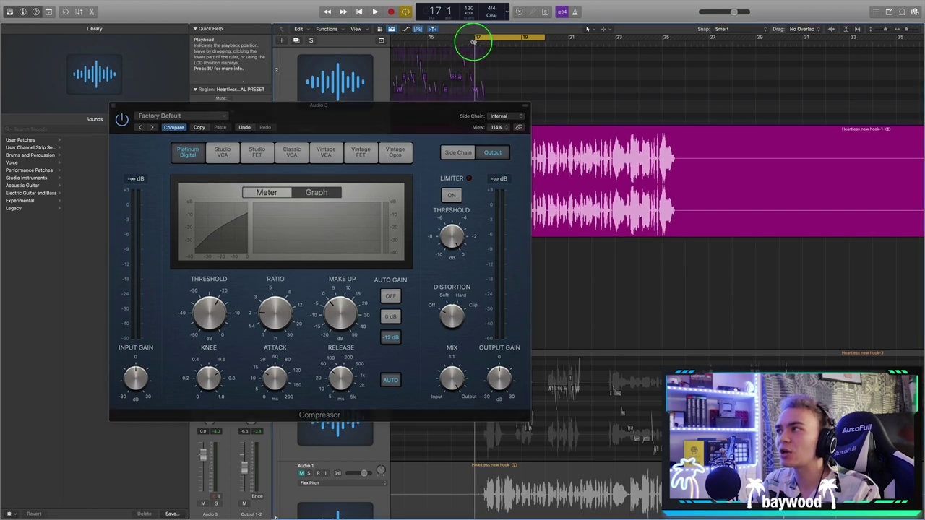
# Set the compressor's ratio to about 6.1:1 while playing the hook from bar 17, and switch the display to Meter
pyautogui.press('space')
pyautogui.click(345, 123)
pyautogui.moveTo(276, 312); pyautogui.dragTo(213, 344)
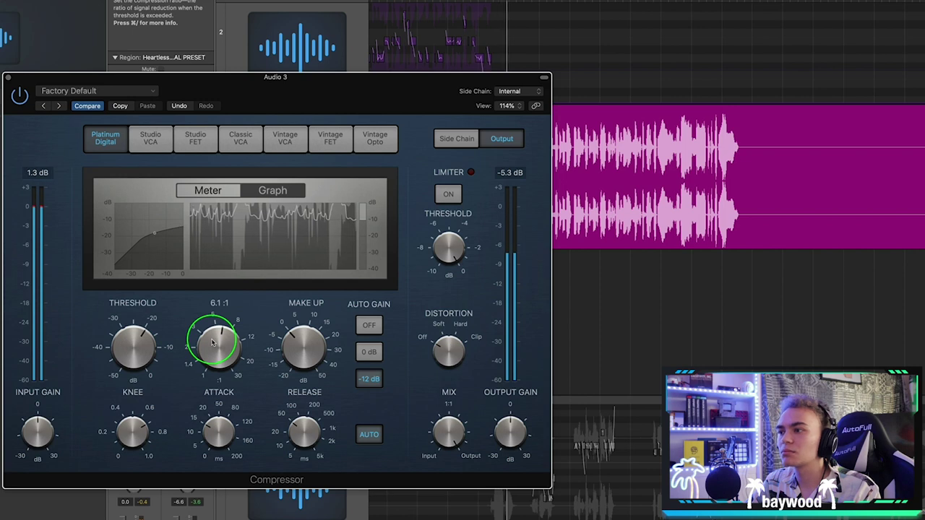
pyautogui.moveTo(304, 120); pyautogui.dragTo(468, 118)
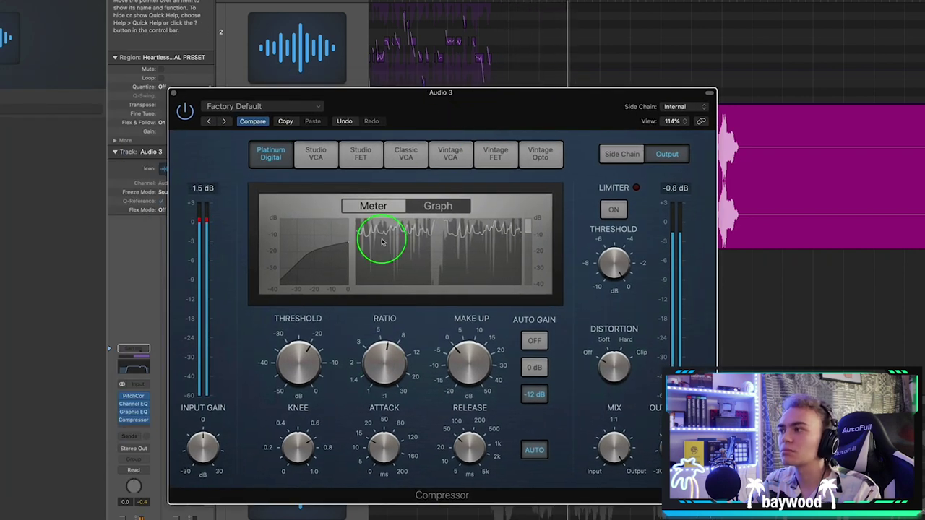
pyautogui.click(378, 210)
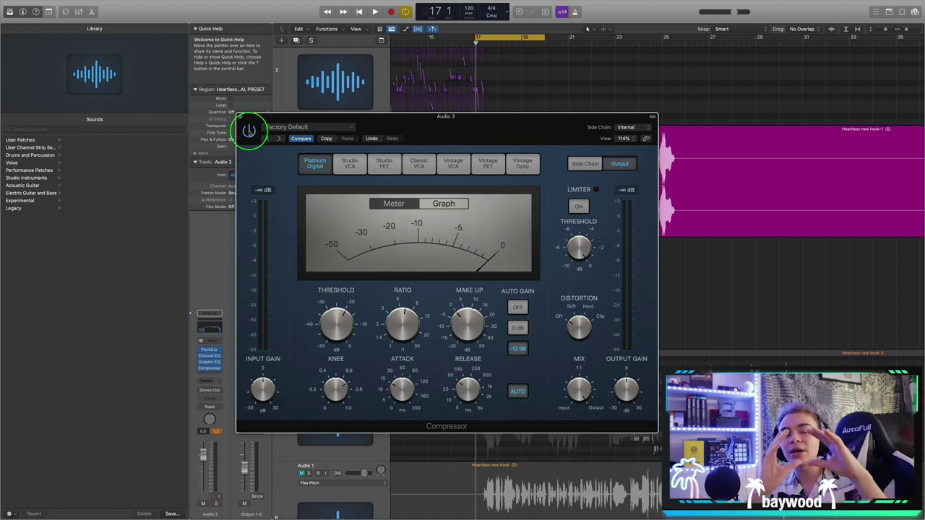
pyautogui.moveTo(445, 132); pyautogui.dragTo(424, 43)
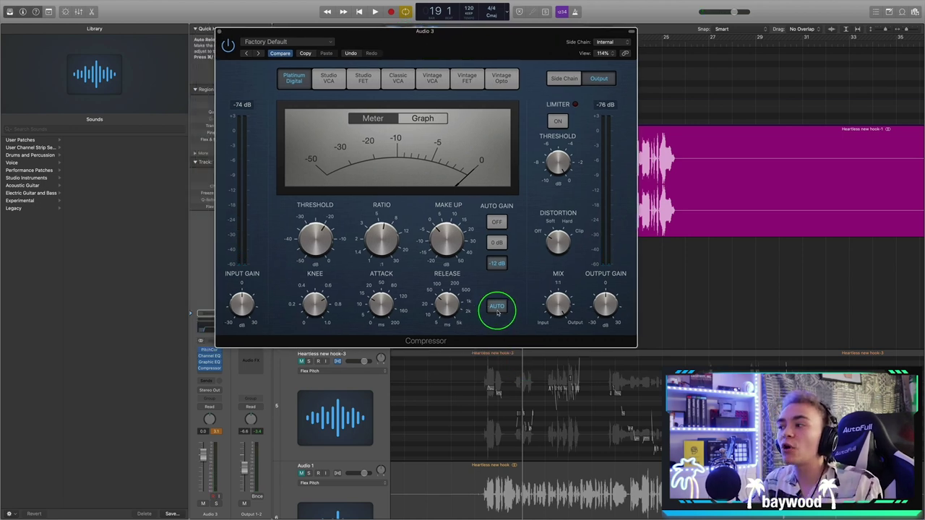
pyautogui.moveTo(465, 33); pyautogui.dragTo(480, 107)
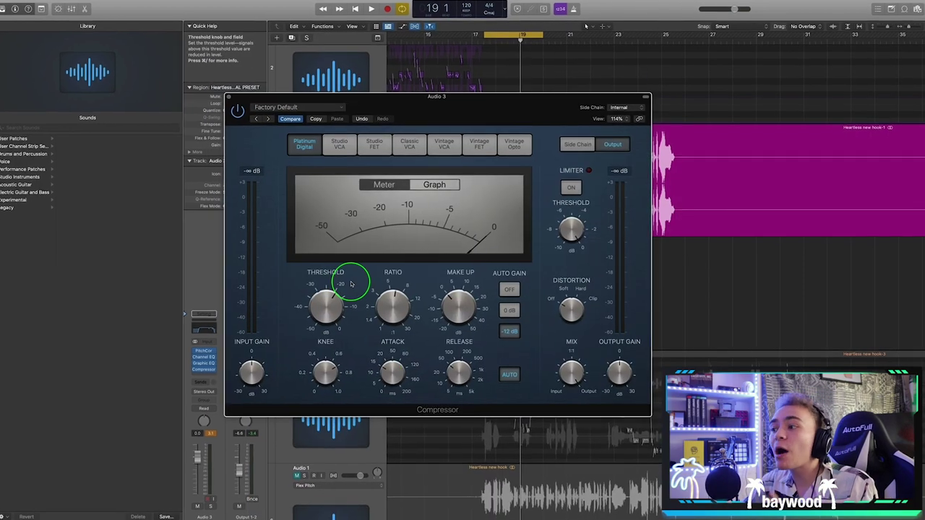
pyautogui.moveTo(348, 282)
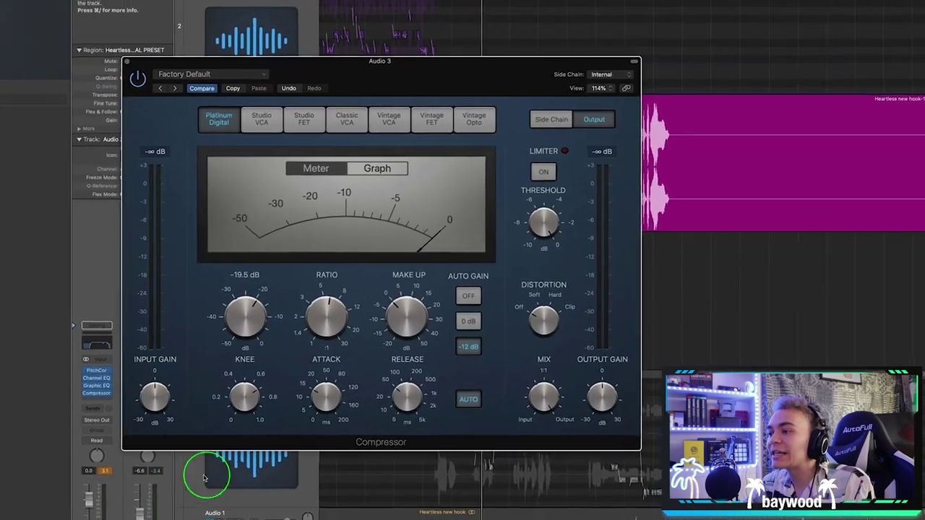
# Set the compressor's knee to 1.0
pyautogui.moveTo(357, 354)
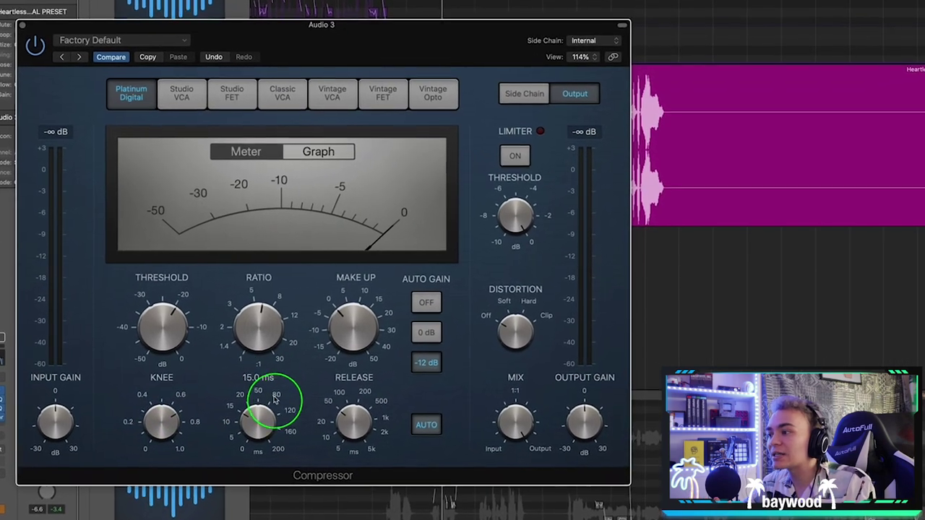
pyautogui.moveTo(163, 432); pyautogui.dragTo(155, 169)
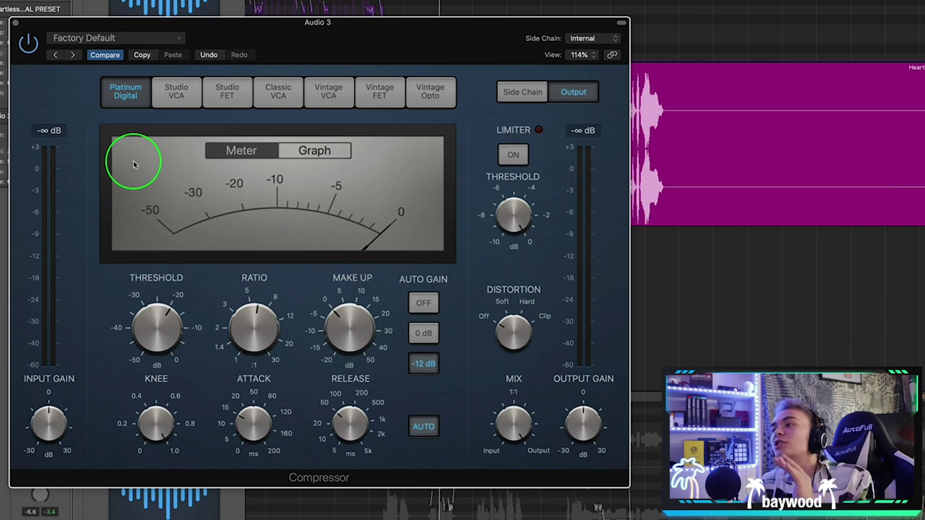
pyautogui.moveTo(176, 374)
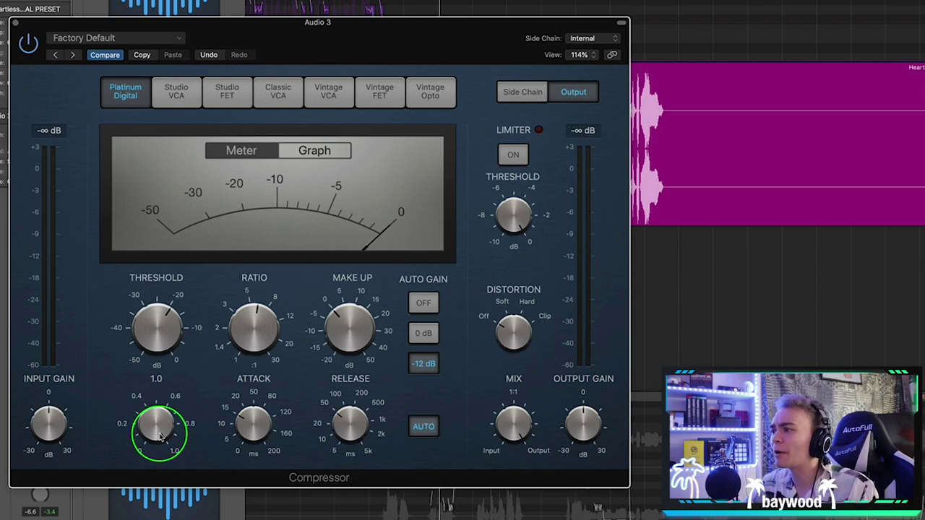
pyautogui.moveTo(226, 421)
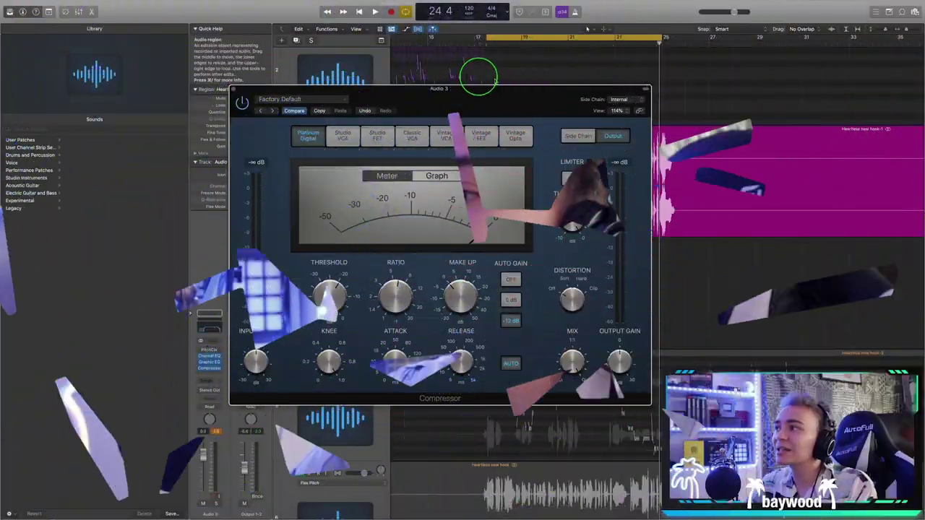
# Raise the compressor's attack to about 50 ms while playing the hook from bar 17, and adjust the output gain
pyautogui.click(486, 46)
pyautogui.press('space')
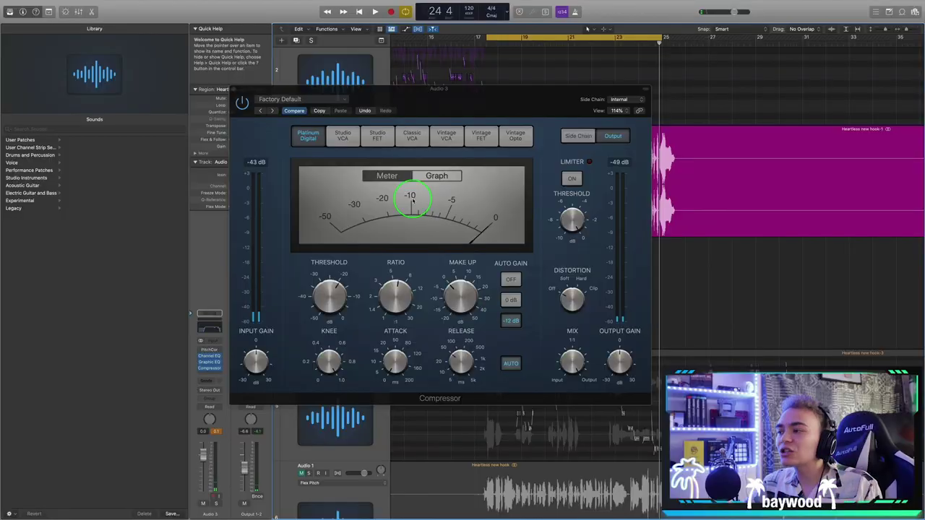
pyautogui.moveTo(388, 366); pyautogui.dragTo(392, 313)
pyautogui.doubleClick(492, 39)
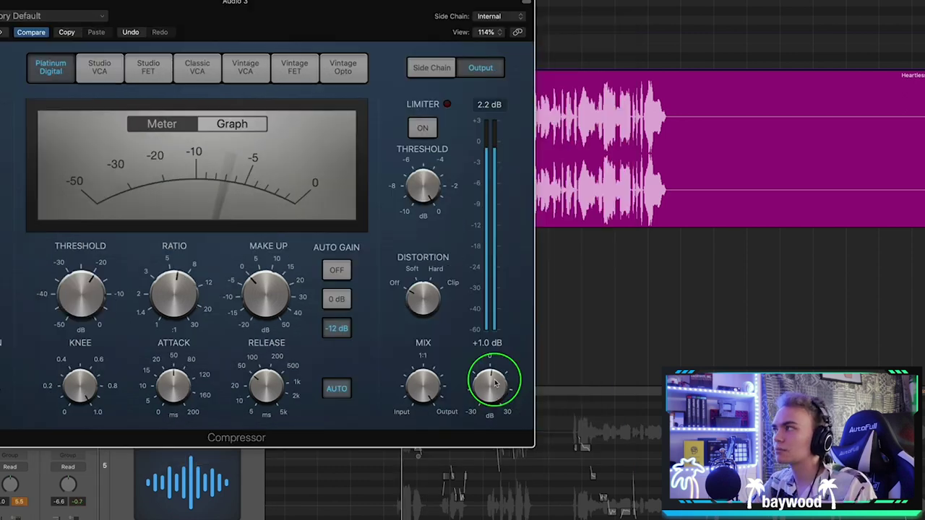
pyautogui.moveTo(493, 394); pyautogui.dragTo(485, 394)
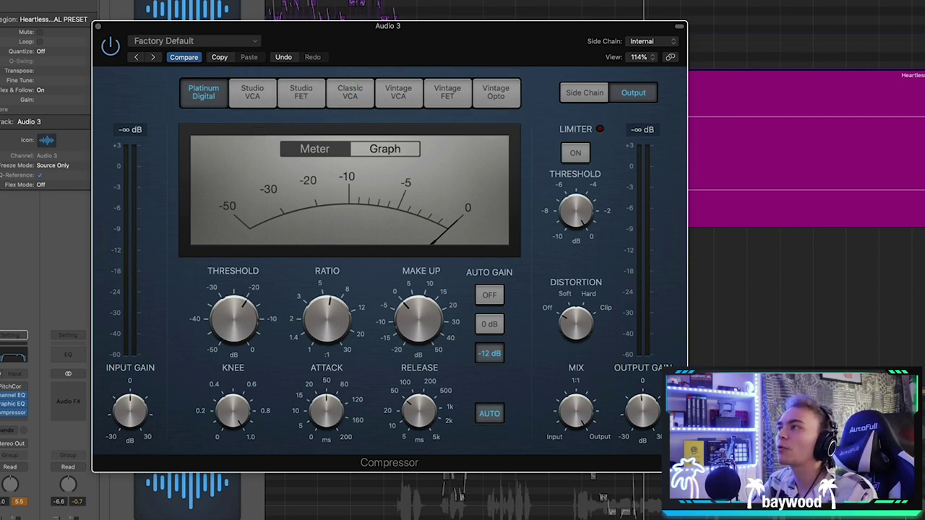
# Audition the Studio VCA, Studio FET and Classic VCA compressor models on the playing hook vocal
pyautogui.press('space')
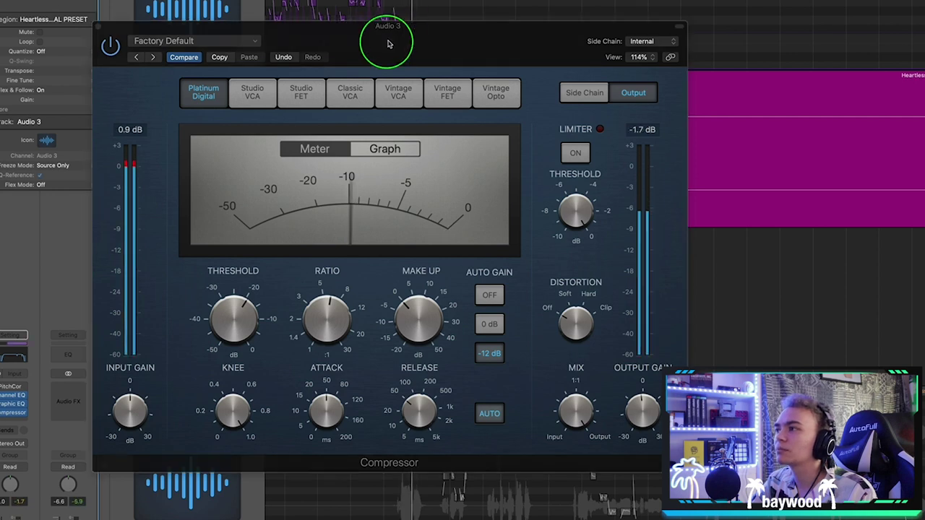
pyautogui.click(253, 101)
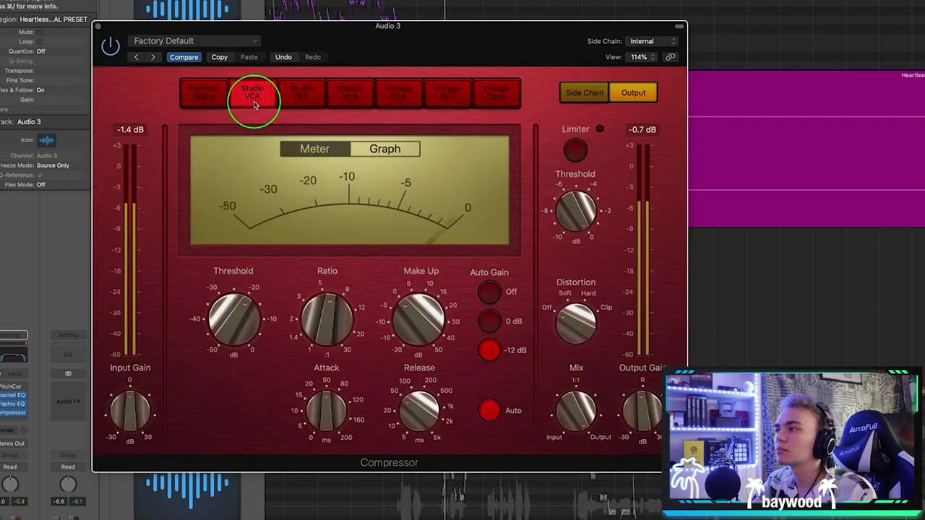
pyautogui.click(296, 101)
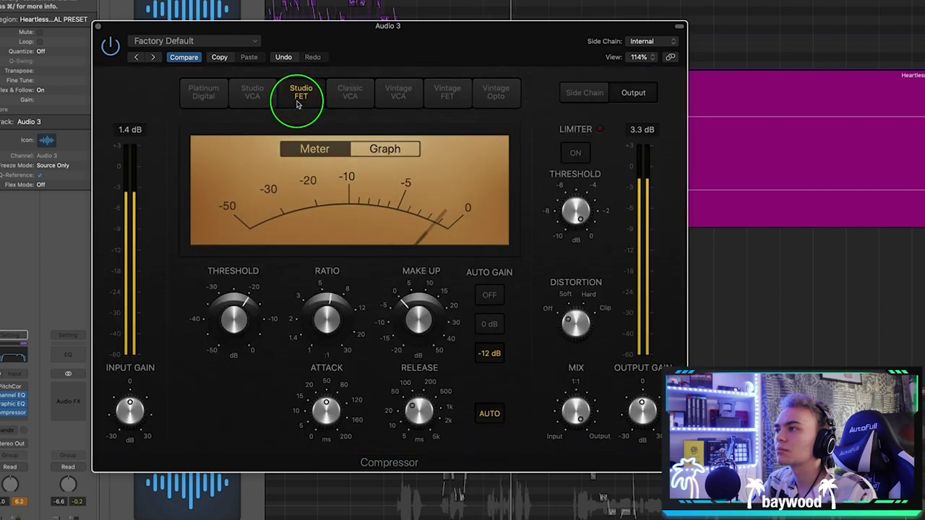
pyautogui.click(346, 100)
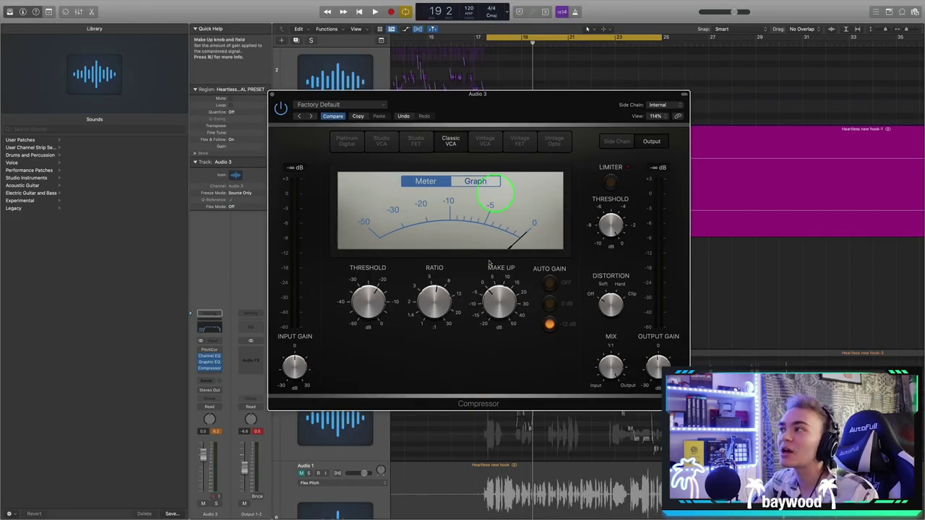
# Audition the Vintage VCA, Vintage FET and Vintage Opto models on the hook from bar 17, and lower the threshold slightly
pyautogui.doubleClick(479, 36)
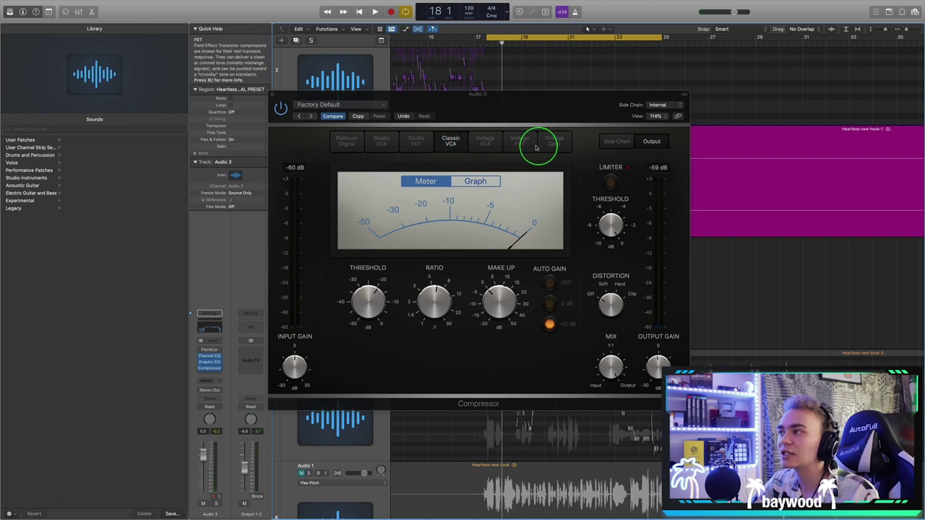
pyautogui.click(485, 44)
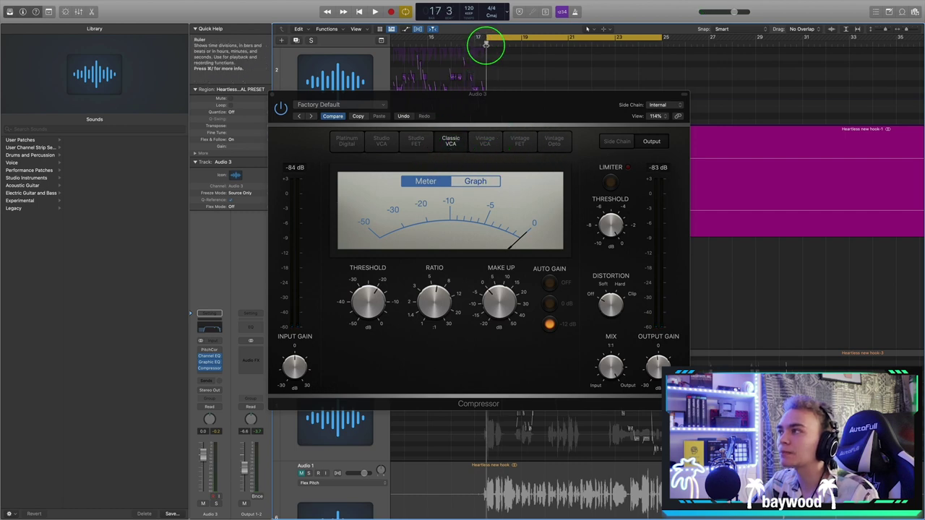
pyautogui.click(484, 141)
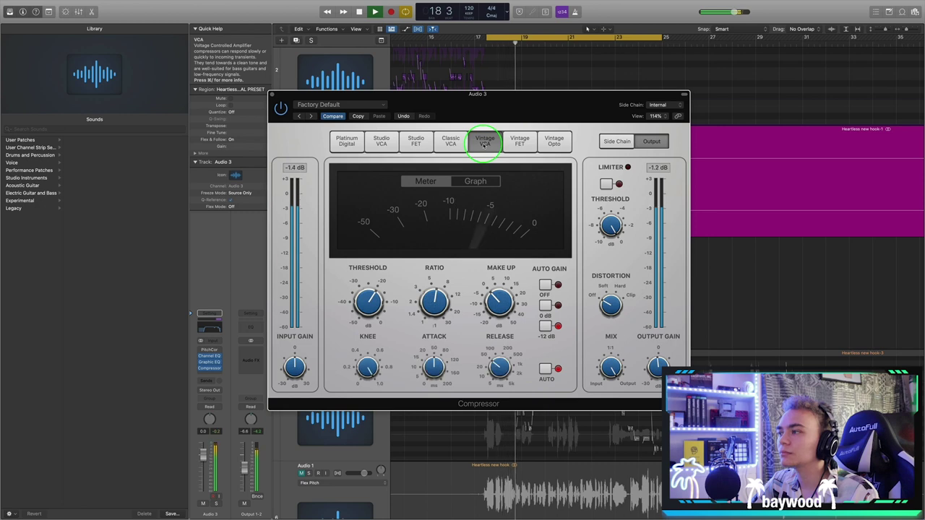
pyautogui.click(520, 142)
pyautogui.click(483, 42)
pyautogui.click(554, 120)
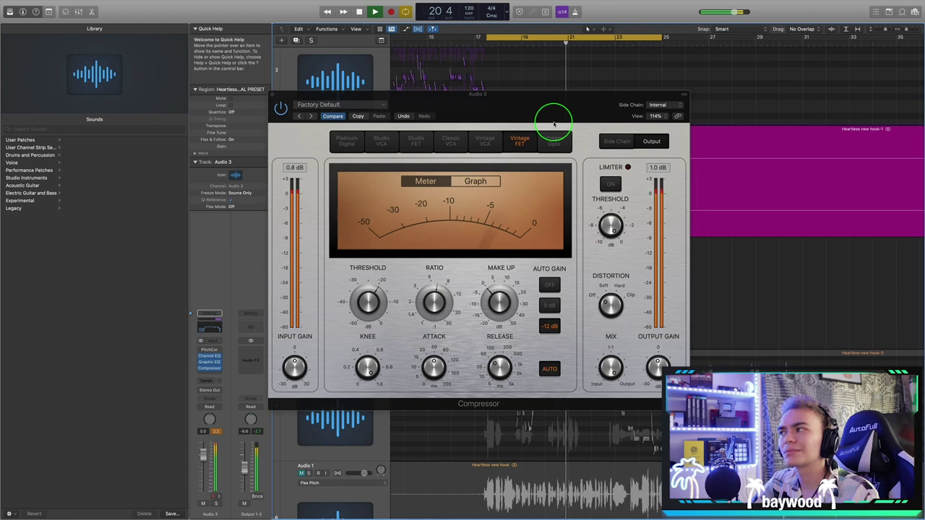
pyautogui.click(554, 140)
pyautogui.click(489, 41)
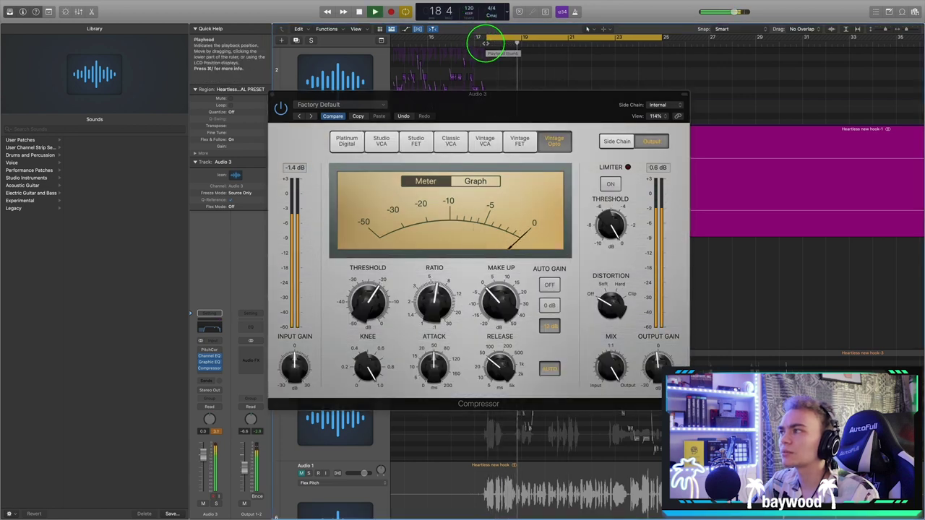
pyautogui.moveTo(372, 300); pyautogui.dragTo(375, 303)
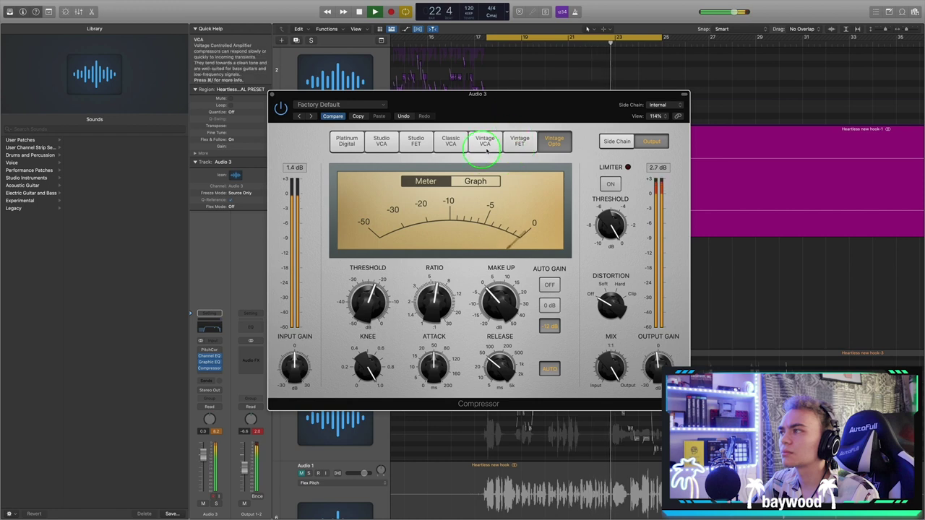
# Compare Platinum Digital with Classic VCA on the hook and set the compressor's output gain to -1.5 dB
pyautogui.click(452, 141)
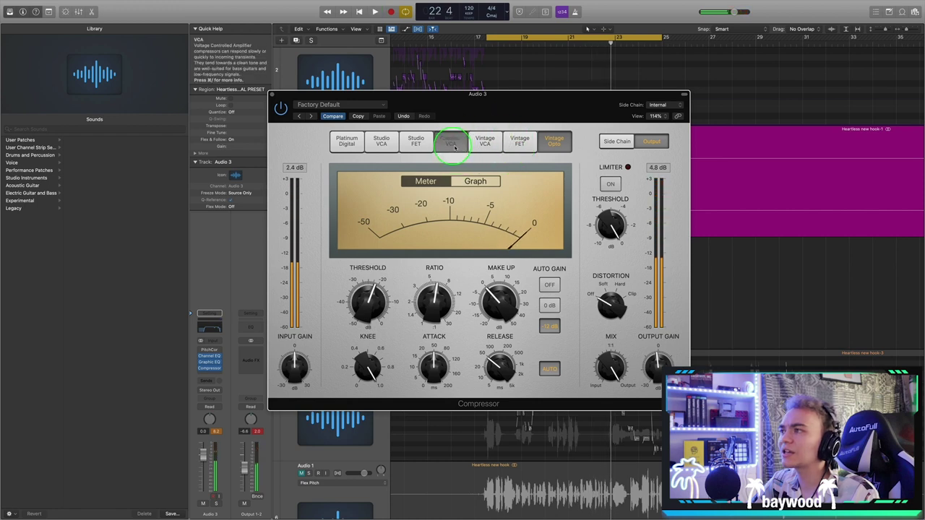
pyautogui.moveTo(470, 110); pyautogui.dragTo(505, 126)
pyautogui.click(486, 45)
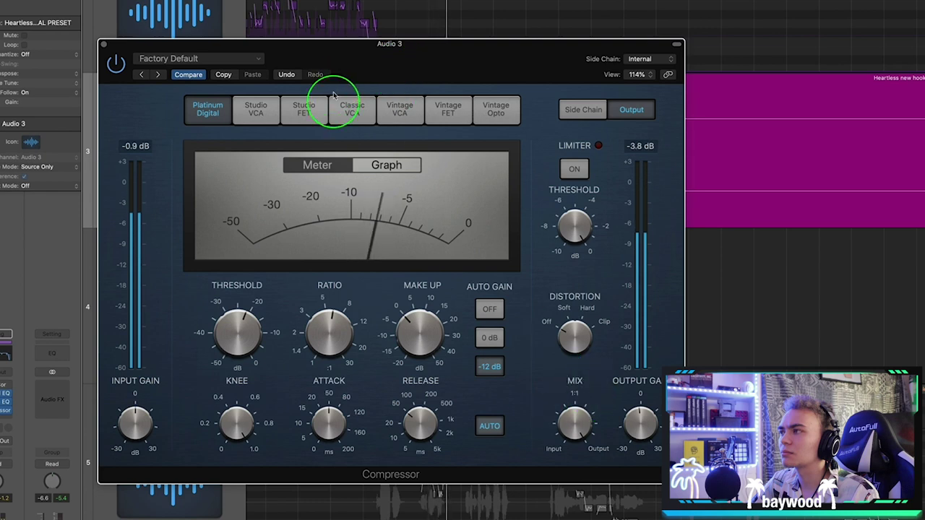
pyautogui.click(353, 110)
pyautogui.moveTo(636, 423); pyautogui.dragTo(632, 426)
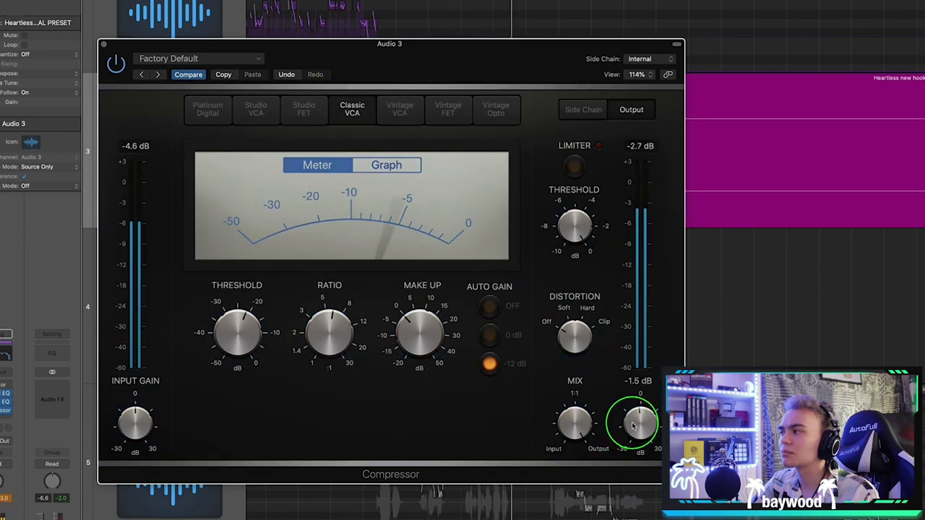
# Alternate between the Platinum Digital and Classic VCA models to compare their controls and sound, ending on Platinum Digital
pyautogui.click(201, 128)
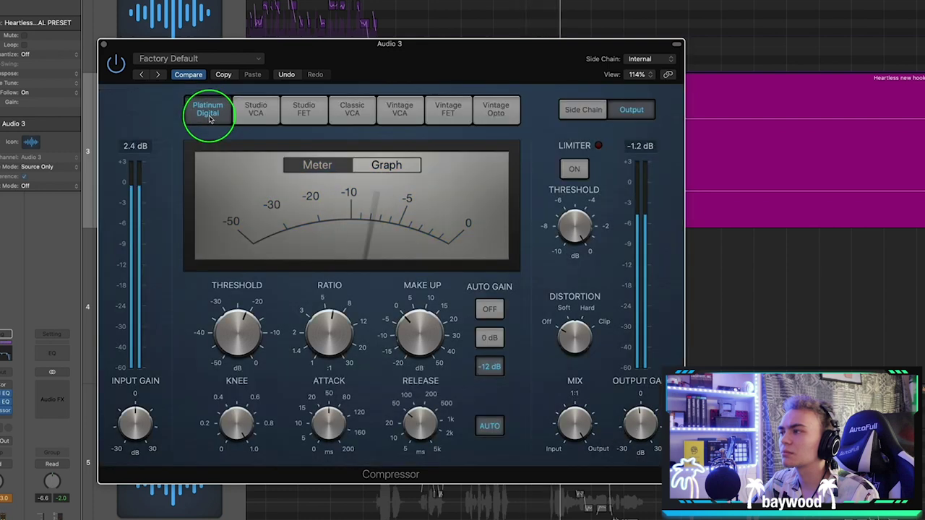
pyautogui.click(430, 6)
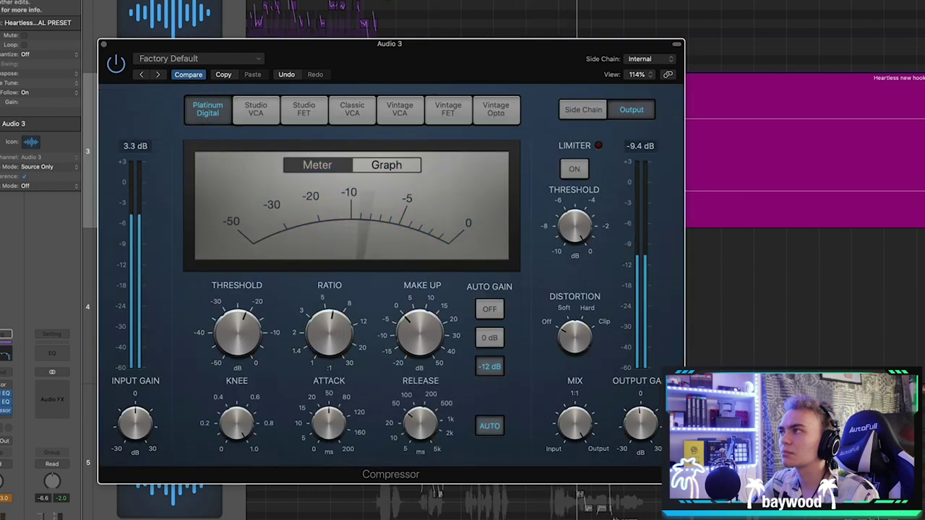
pyautogui.click(352, 109)
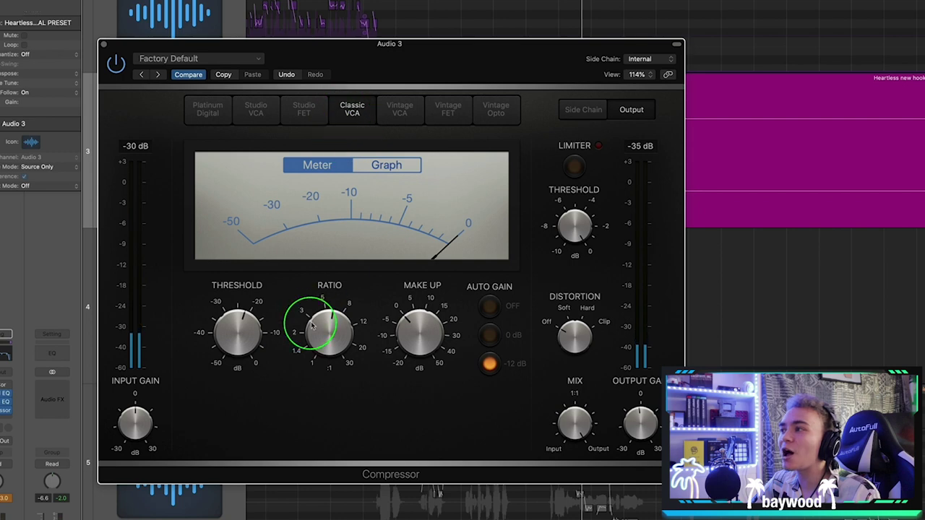
pyautogui.click(202, 119)
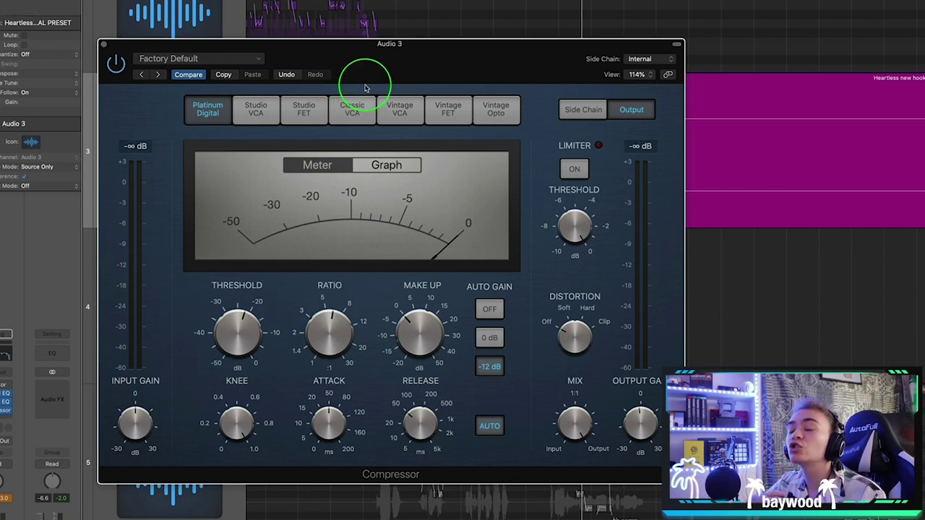
pyautogui.click(361, 107)
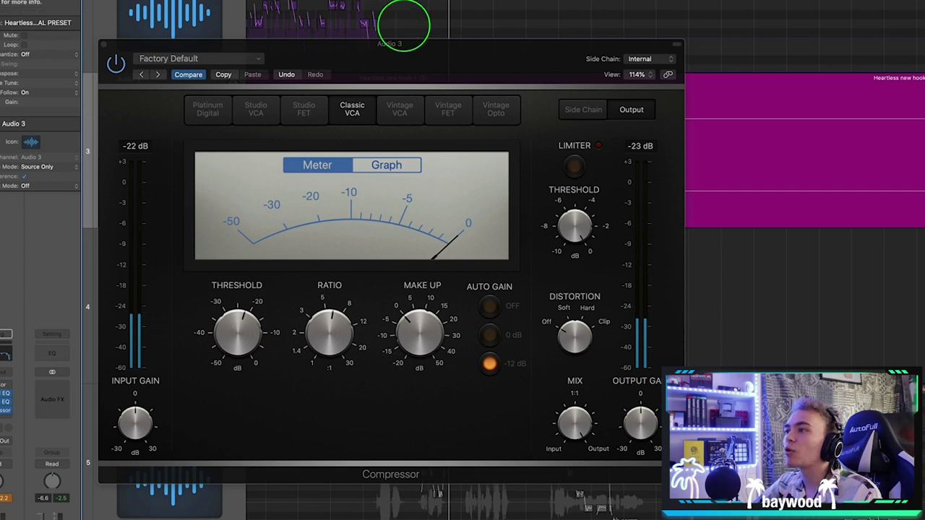
pyautogui.click(208, 114)
# Duplicate the Compressor directly below the original in Audio 3's effects chain and open the copy
pyautogui.moveTo(481, 45); pyautogui.dragTo(664, 49)
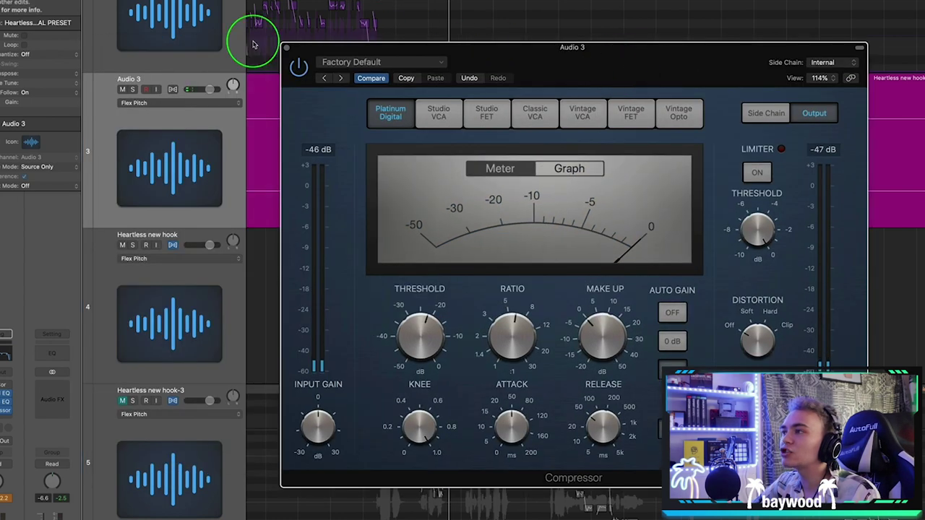
pyautogui.click(286, 48)
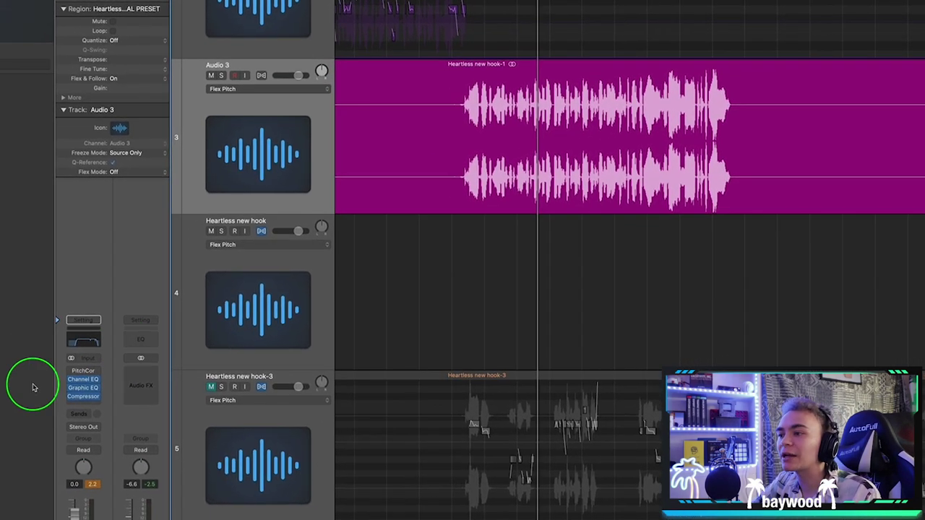
pyautogui.moveTo(84, 399)
pyautogui.mouseDown()
pyautogui.moveTo(79, 409)
pyautogui.moveTo(83, 396)
pyautogui.mouseUp()
pyautogui.click(83, 394)
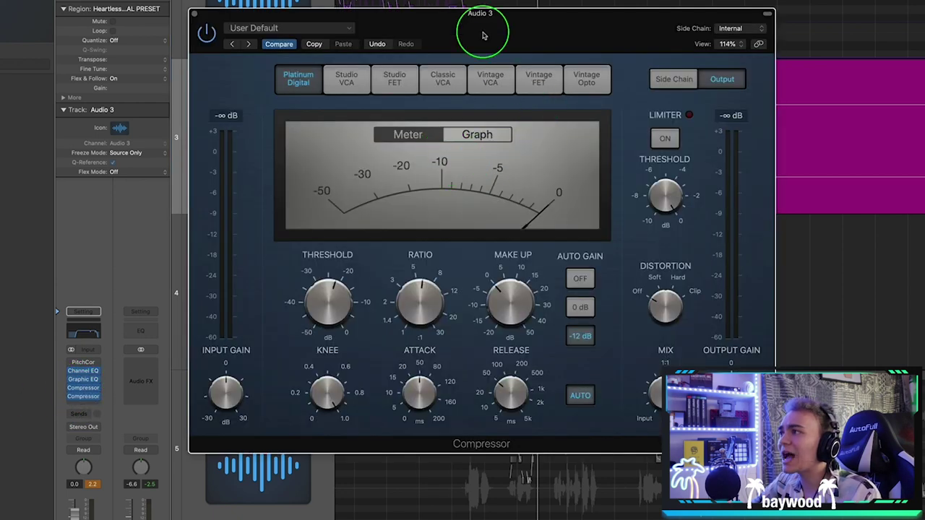
# Switch the second compressor to the Classic VCA model and lower its ratio to about 2:1
pyautogui.click(438, 79)
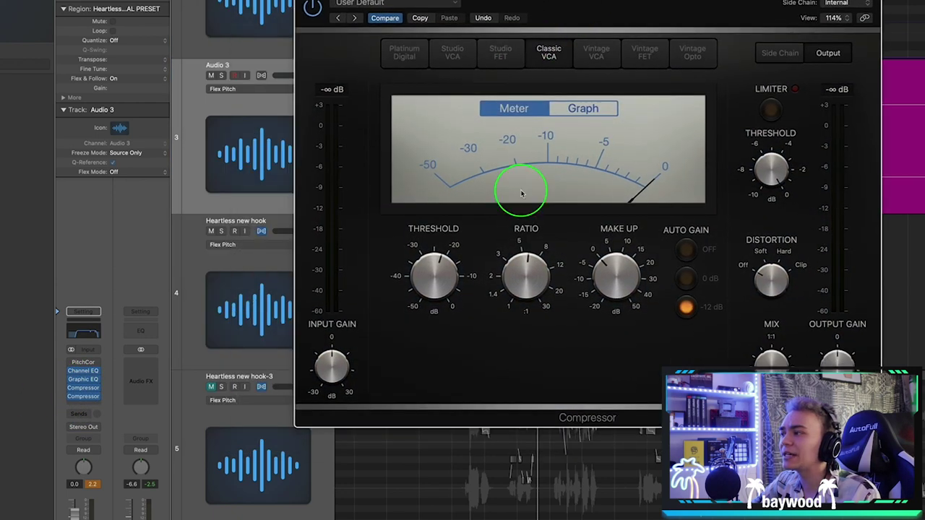
pyautogui.moveTo(525, 273); pyautogui.dragTo(522, 310)
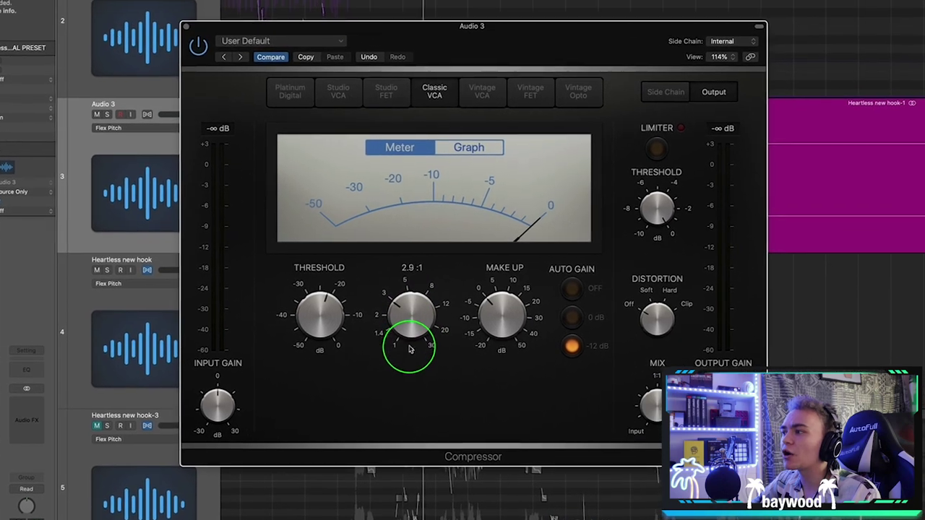
pyautogui.moveTo(409, 350); pyautogui.dragTo(405, 365)
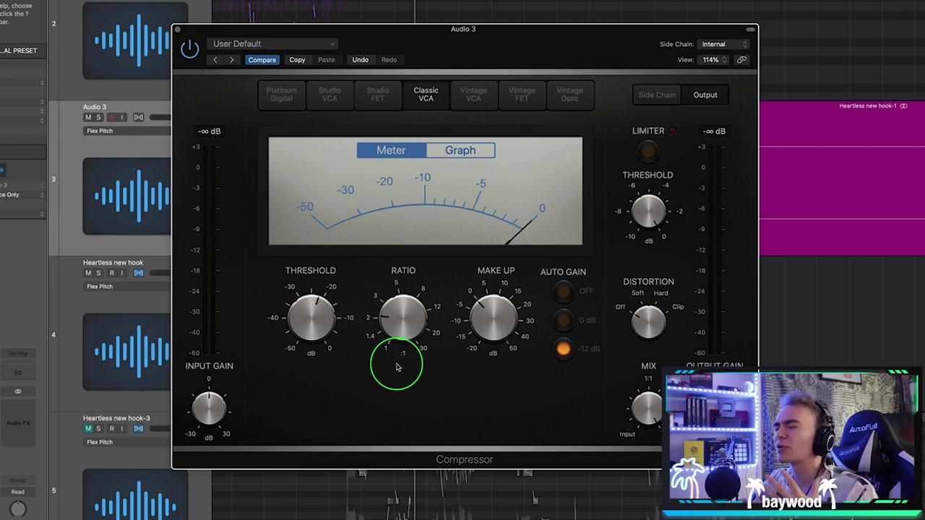
# Set the second compressor's threshold to -15.0 dB and its ratio to 2.1:1 while playing the hook vocal
pyautogui.moveTo(419, 284)
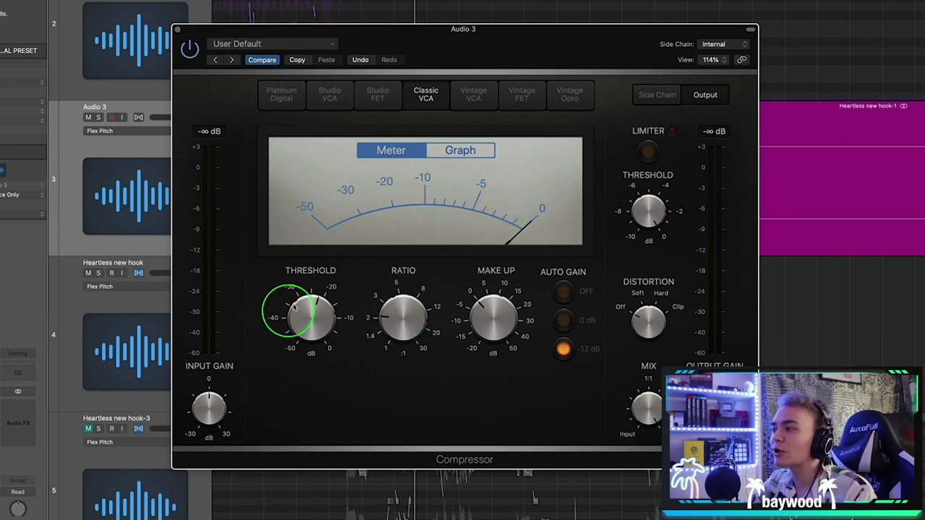
pyautogui.click(347, 4)
pyautogui.moveTo(331, 266)
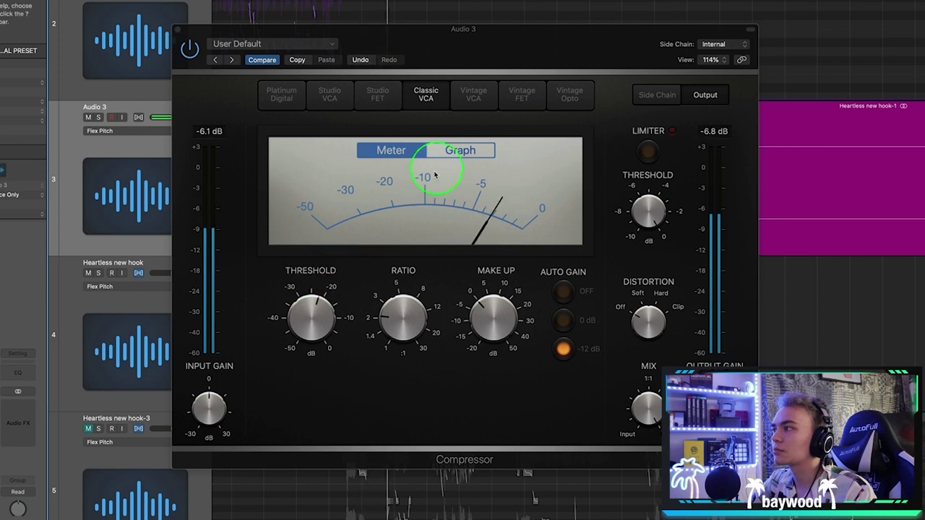
pyautogui.moveTo(309, 309)
pyautogui.mouseDown()
pyautogui.moveTo(318, 293)
pyautogui.moveTo(309, 321)
pyautogui.mouseUp()
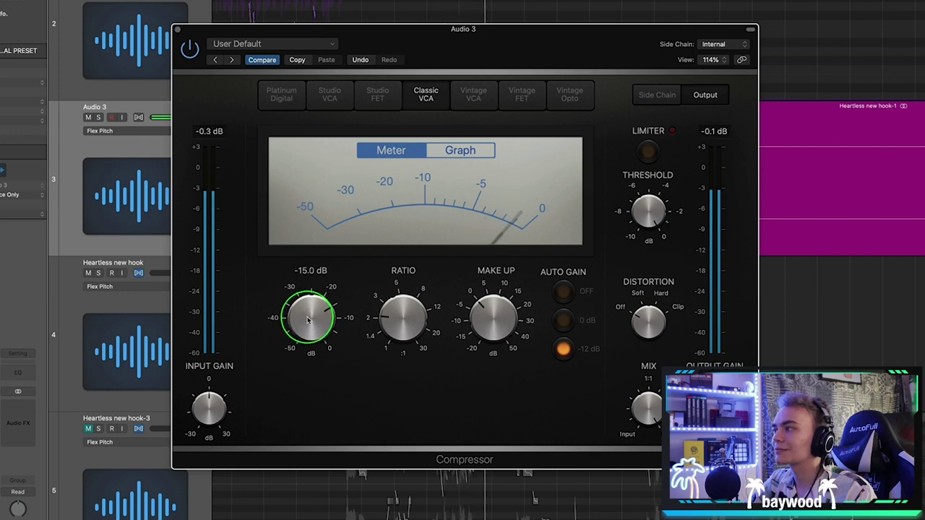
pyautogui.moveTo(400, 292); pyautogui.dragTo(403, 289)
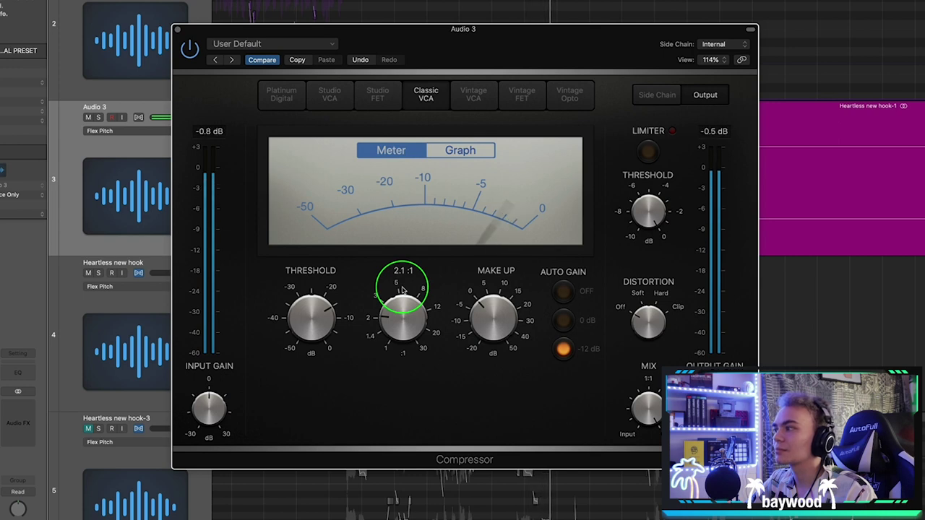
# Compare the hook vocal with the Classic VCA compressor bypassed and active, and check its gain reduction in both graph and meter views
pyautogui.click(192, 50)
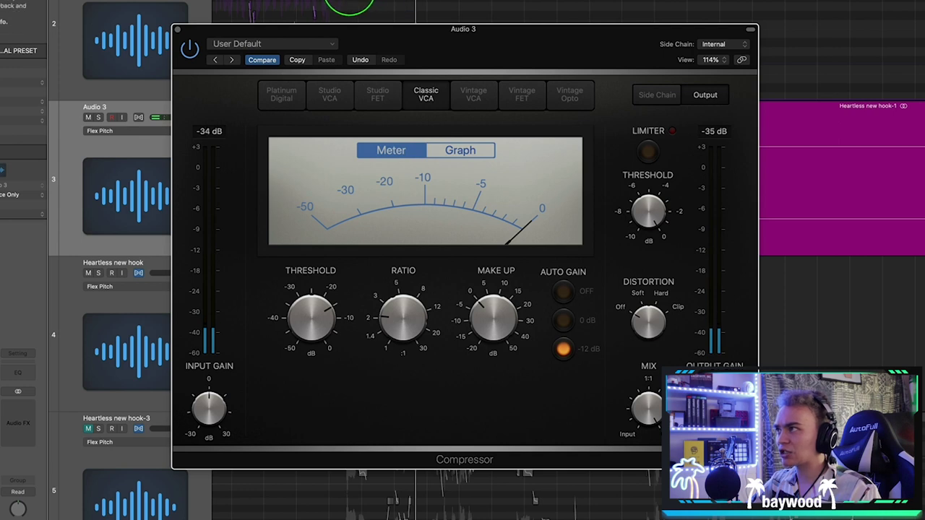
pyautogui.click(347, 6)
pyautogui.click(190, 49)
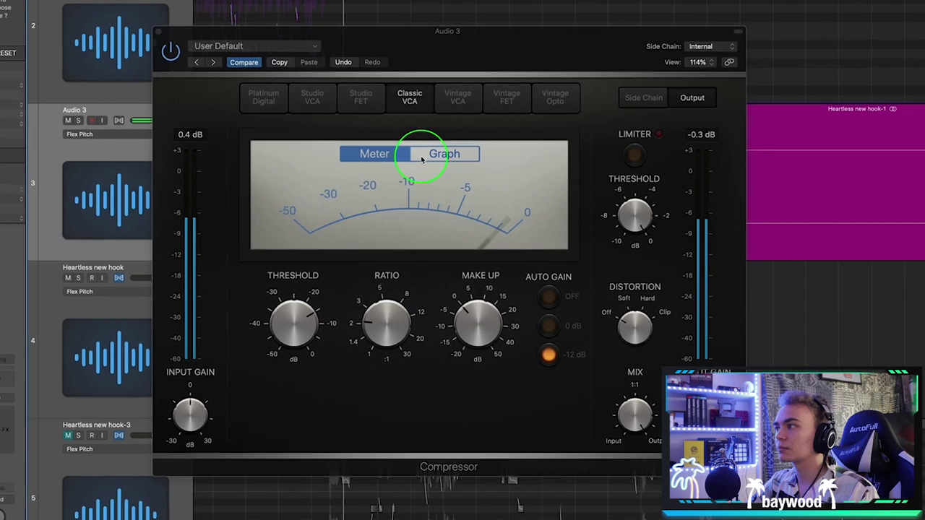
pyautogui.click(423, 157)
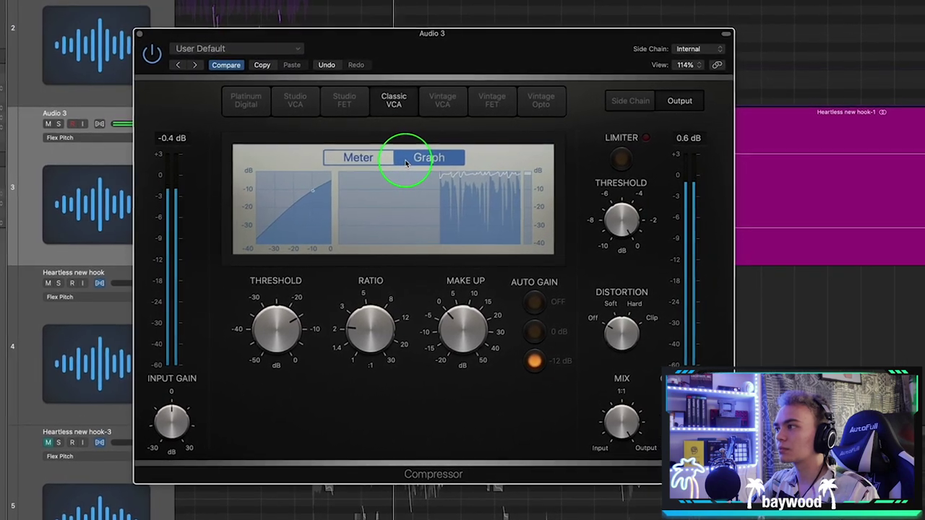
pyautogui.click(358, 160)
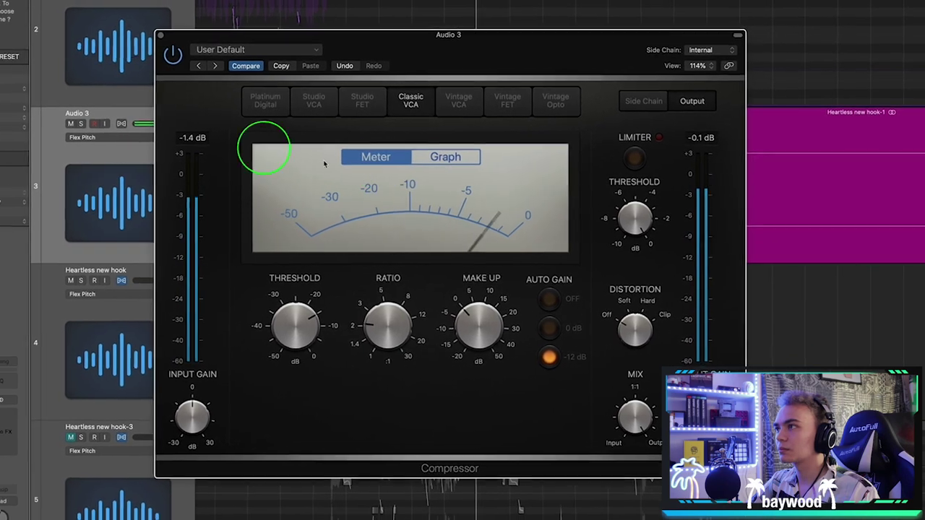
# Close the second compressor and compare the hook vocal with both compressors bypassed and active
pyautogui.click(159, 35)
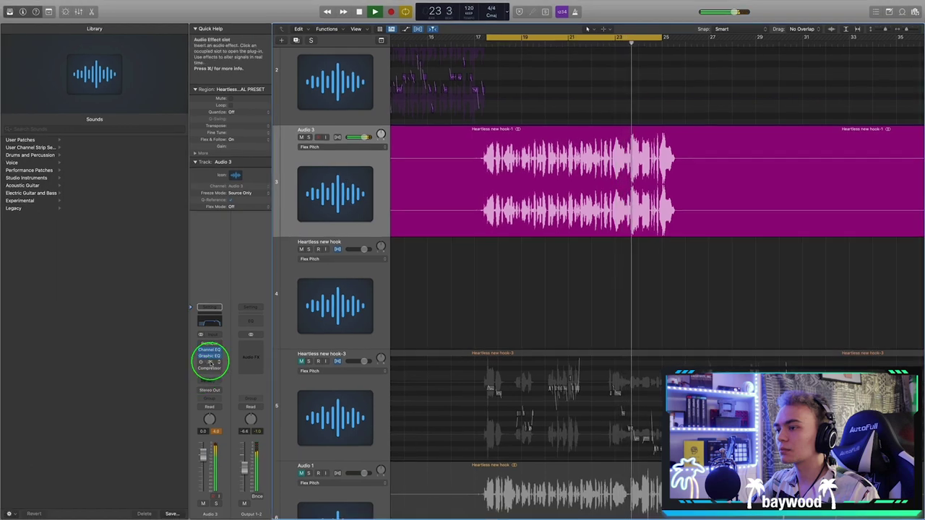
pyautogui.click(209, 367)
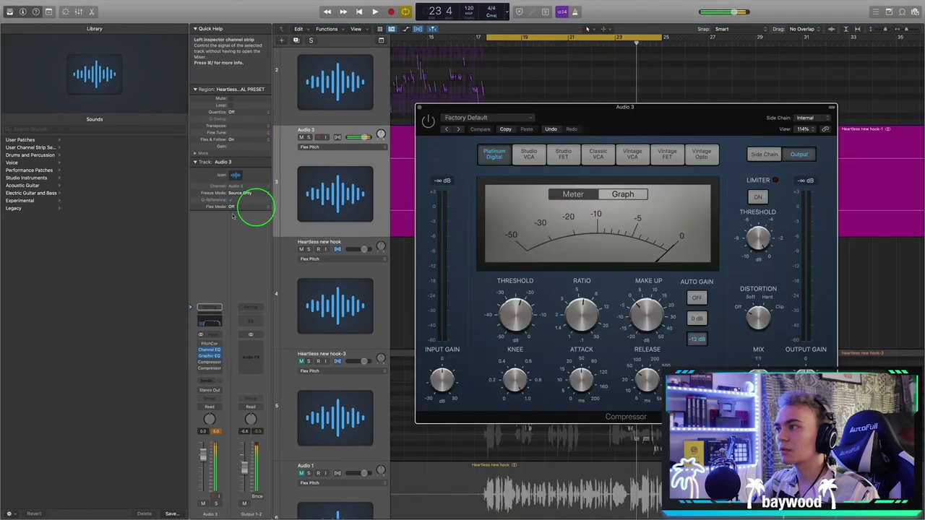
pyautogui.click(422, 108)
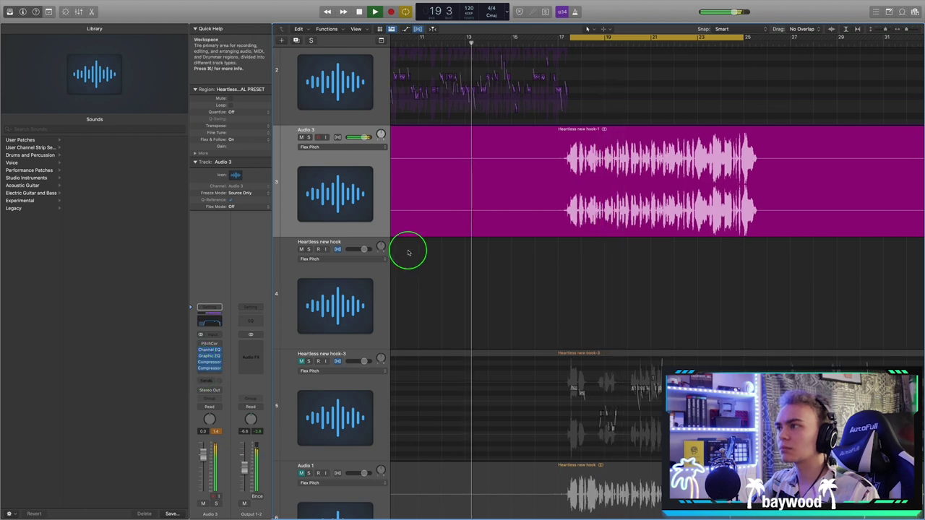
# Move the Heartless new VOCAL PRESET region onto a duplicate of the Audio 3 track and delete the empty Audio 5 and Heartless new hook tracks
pyautogui.press('z')
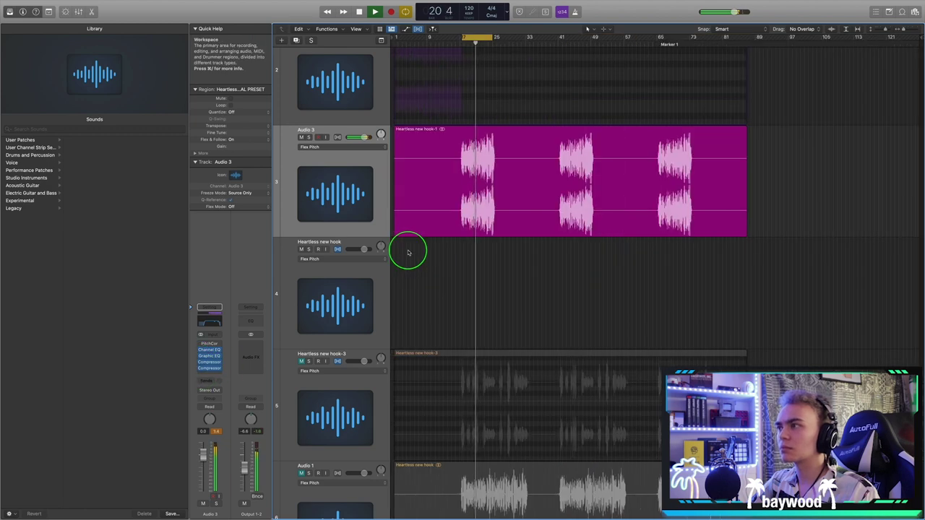
pyautogui.click(883, 30)
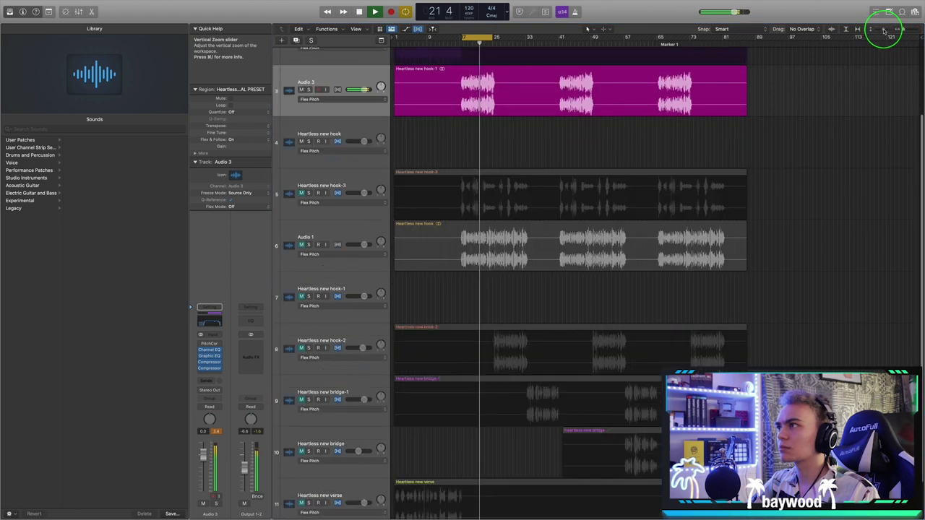
pyautogui.scroll(3, 459, 132)
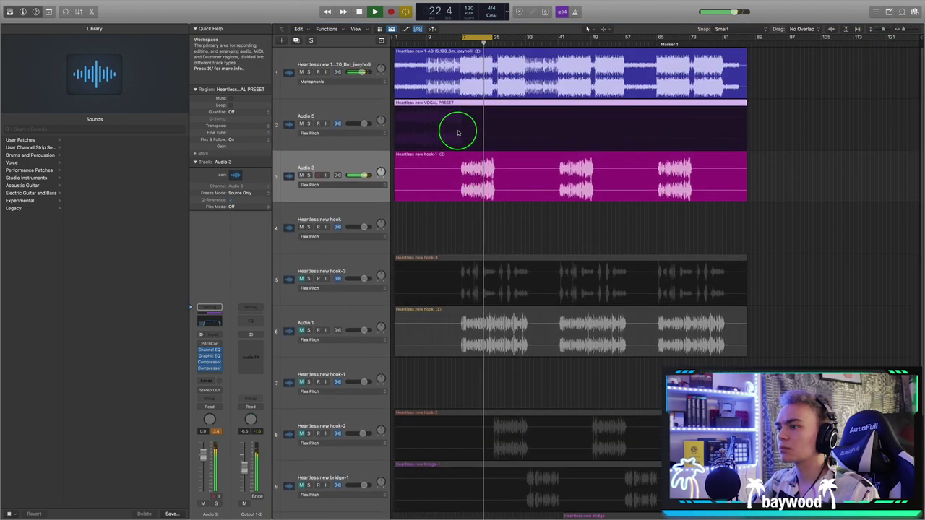
pyautogui.moveTo(209, 345); pyautogui.dragTo(200, 374)
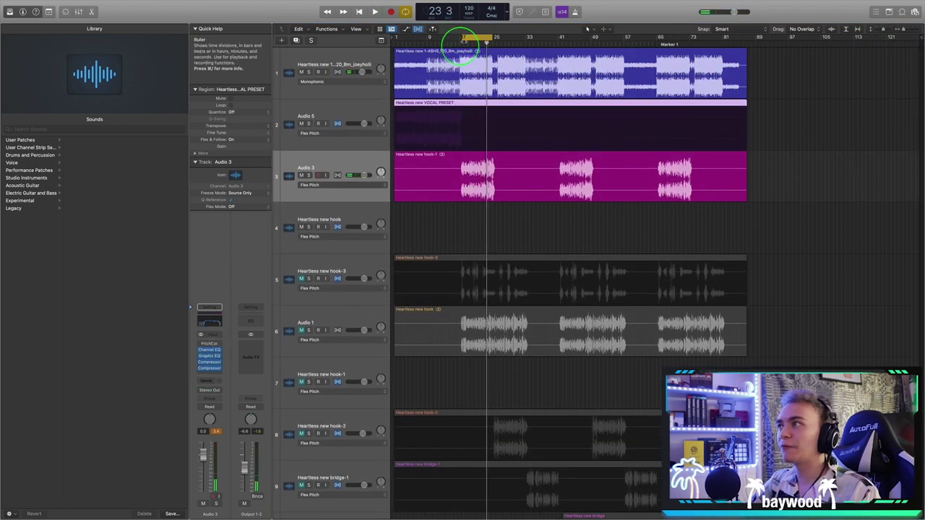
pyautogui.click(296, 39)
pyautogui.click(409, 124)
pyautogui.moveTo(416, 104); pyautogui.dragTo(413, 224)
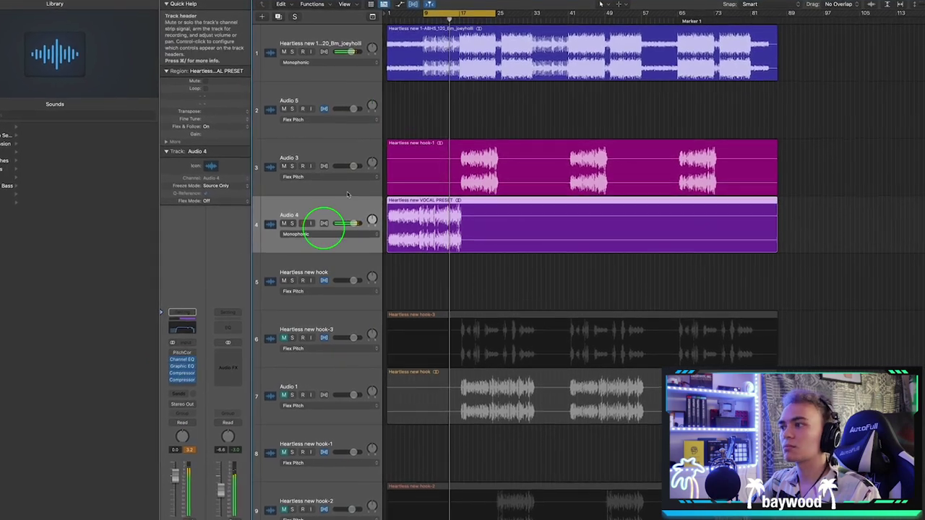
pyautogui.click(329, 266)
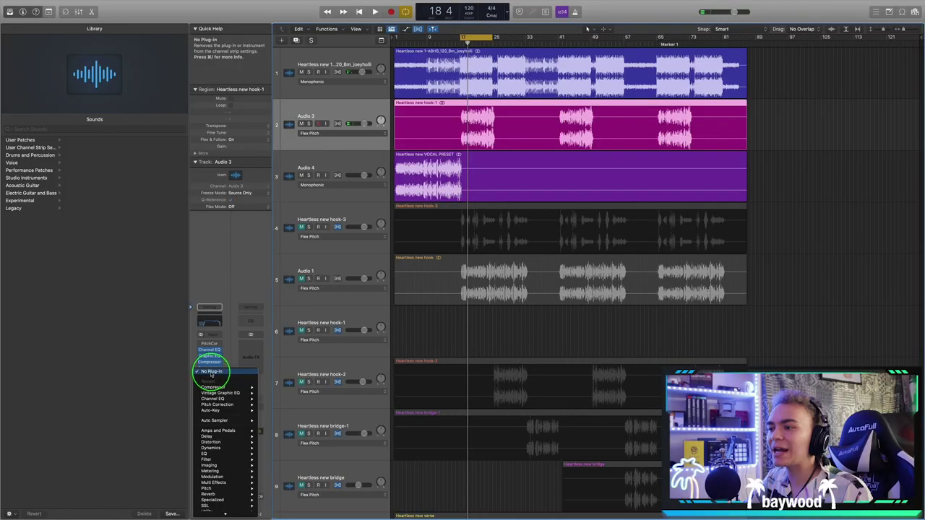
# Insert DeEsser 2 after the second compressor in Audio 3's effects chain and close its window
pyautogui.moveTo(245, 367)
pyautogui.moveTo(238, 413)
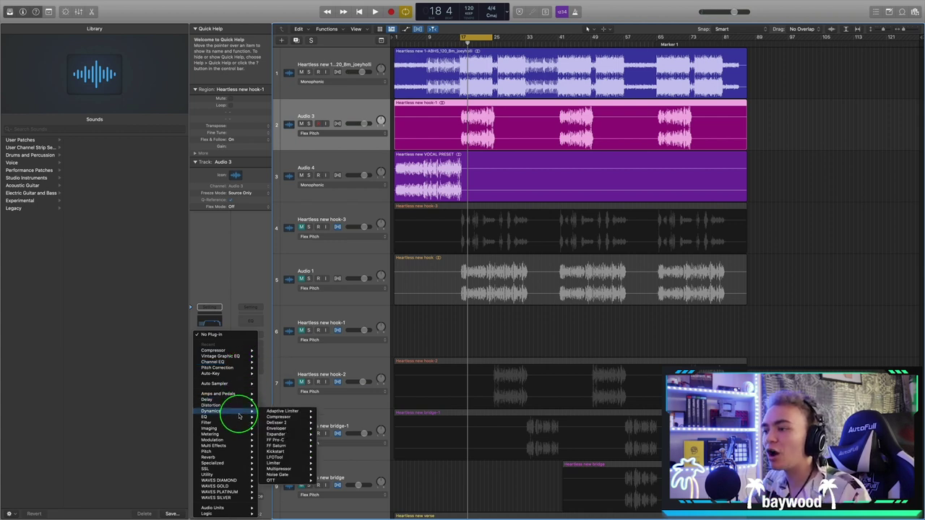
pyautogui.click(331, 423)
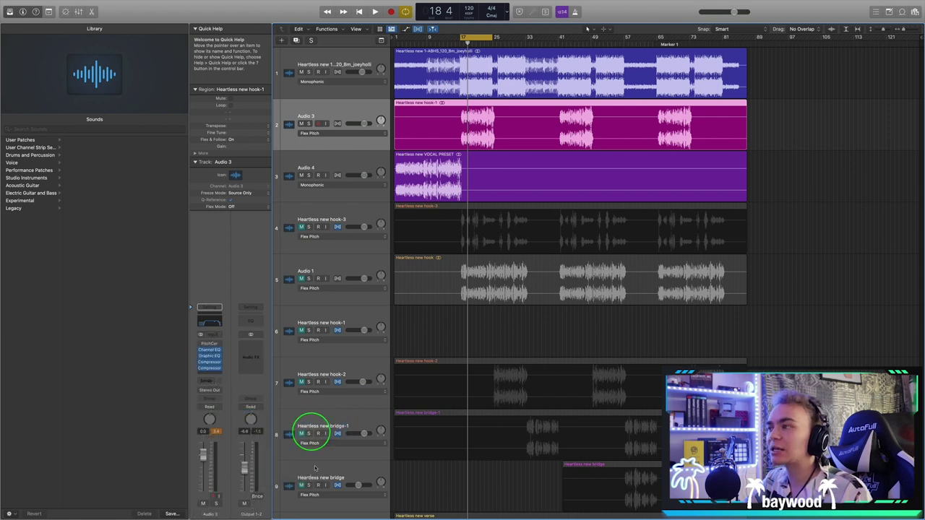
pyautogui.moveTo(367, 120); pyautogui.dragTo(582, 180)
pyautogui.click(427, 175)
# Narrow the playback loop to a very short passage of the hook vocal at bar 24 and mute the beat track
pyautogui.press('super+Right')
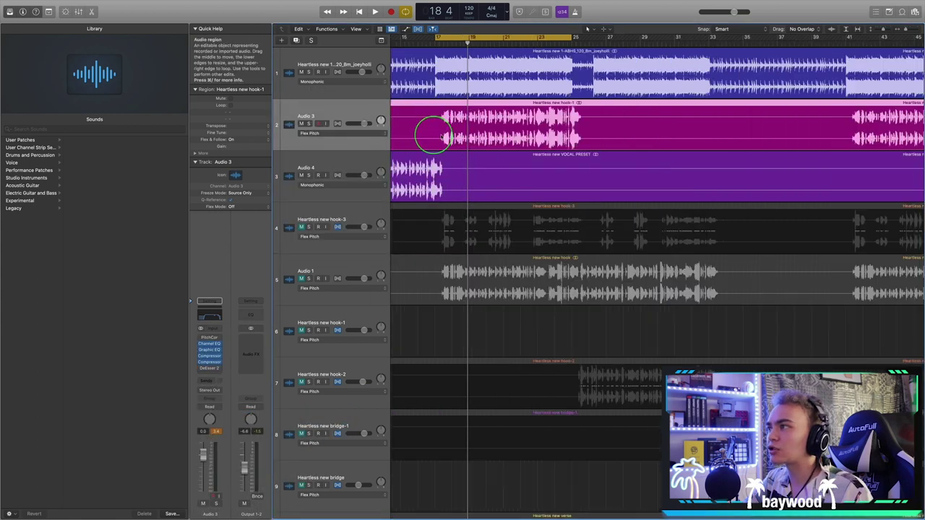
pyautogui.press('space')
pyautogui.press('super+Right')
pyautogui.moveTo(439, 38); pyautogui.dragTo(760, 38)
pyautogui.press('super+Left')
pyautogui.press('space')
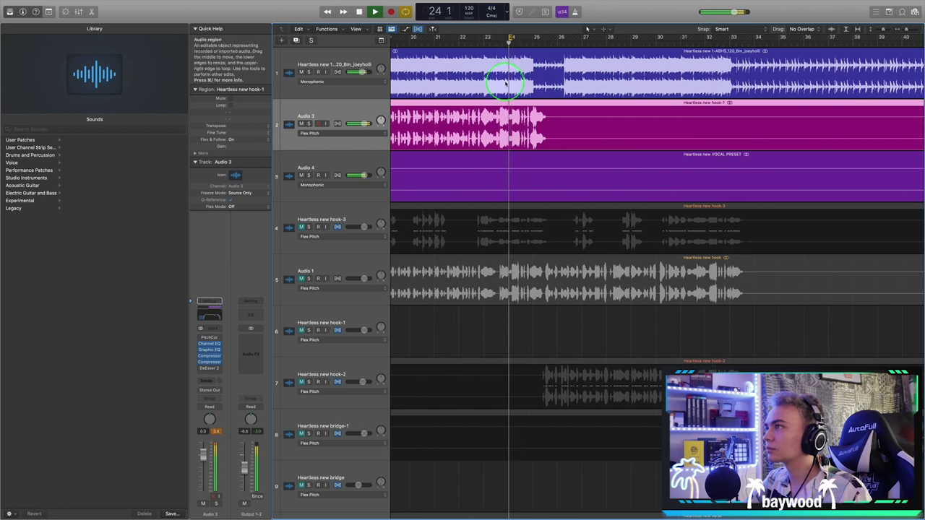
pyautogui.press('super+Right')
pyautogui.press('super+Right')
pyautogui.press('super+Right')
pyautogui.click(302, 73)
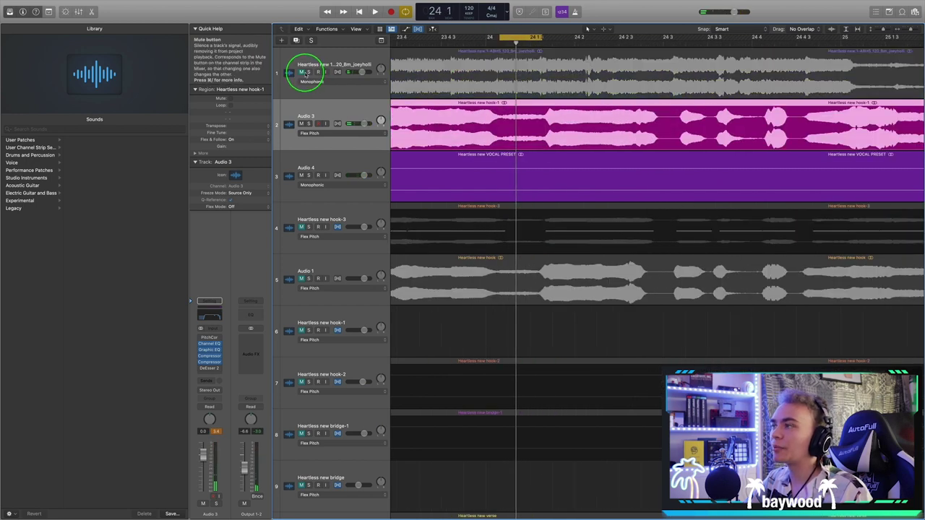
# Insert an extra Channel EQ on Audio 3 and place a band at 8800 Hz to locate the vocal's sibilance in the analyzer during playback
pyautogui.click(217, 343)
pyautogui.click(291, 372)
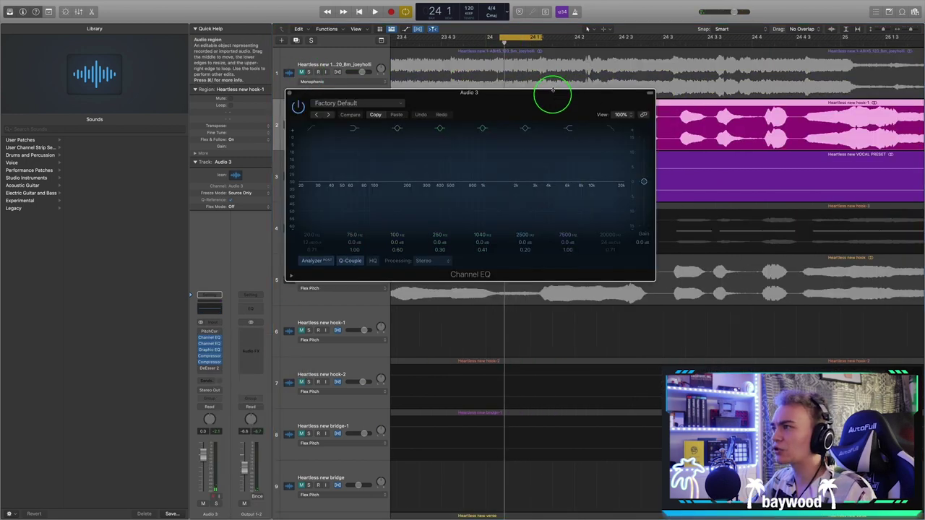
pyautogui.click(453, 208)
pyautogui.moveTo(435, 226); pyautogui.dragTo(469, 219)
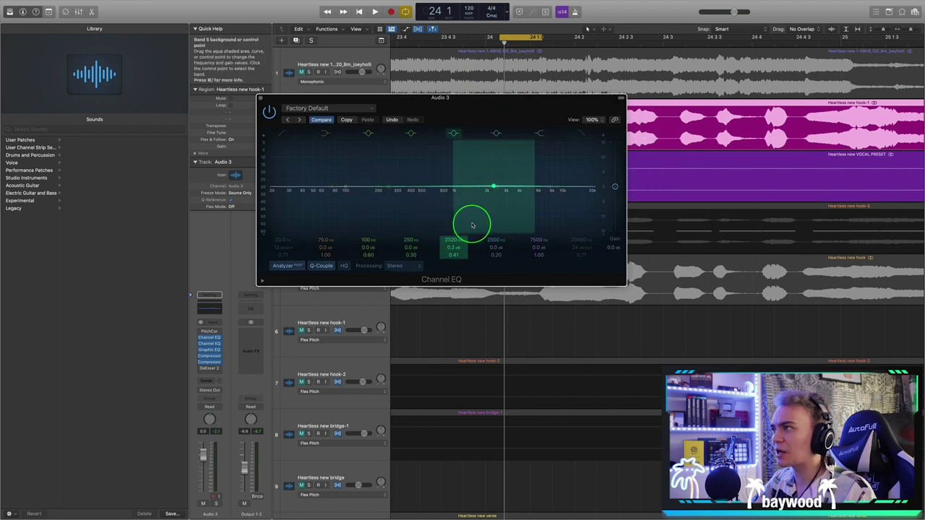
pyautogui.press('space')
pyautogui.press('super+Left')
pyautogui.moveTo(496, 187); pyautogui.dragTo(555, 198)
pyautogui.click(472, 49)
pyautogui.press('space')
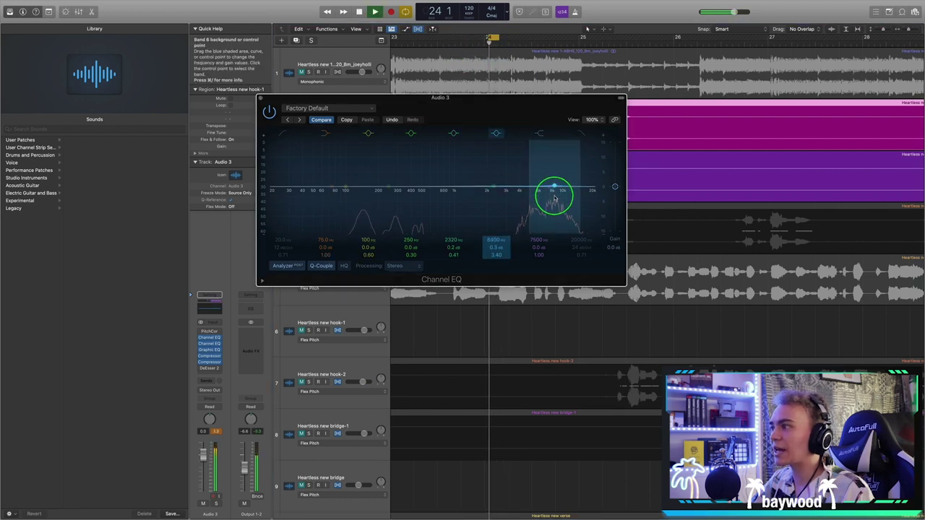
# Close the extra Channel EQ, stop playback and remove that EQ from Audio 3's effects chain
pyautogui.click(268, 110)
pyautogui.click(261, 98)
pyautogui.press('space')
pyautogui.click(236, 337)
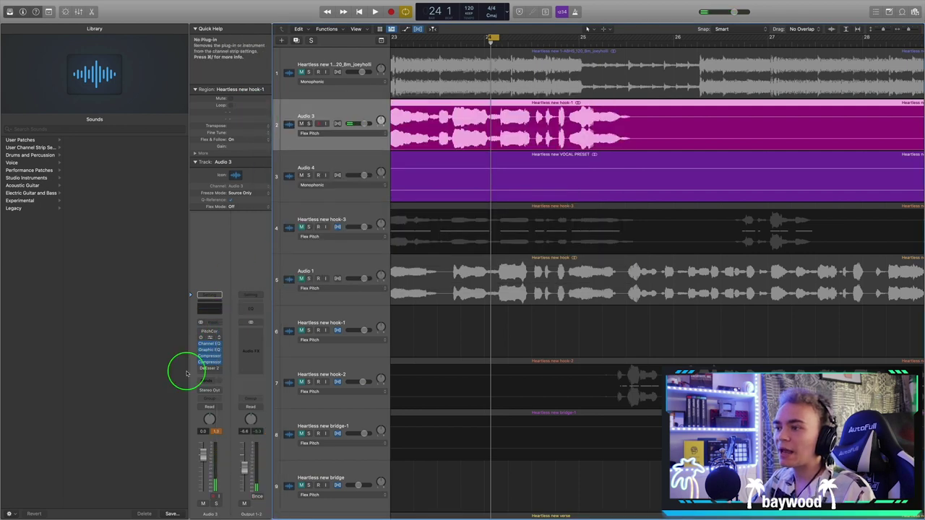
# Open DeEsser 2 on Audio 3, set its frequency to 8703 Hz and switch its filter to the peak shape
pyautogui.click(203, 369)
pyautogui.click(204, 370)
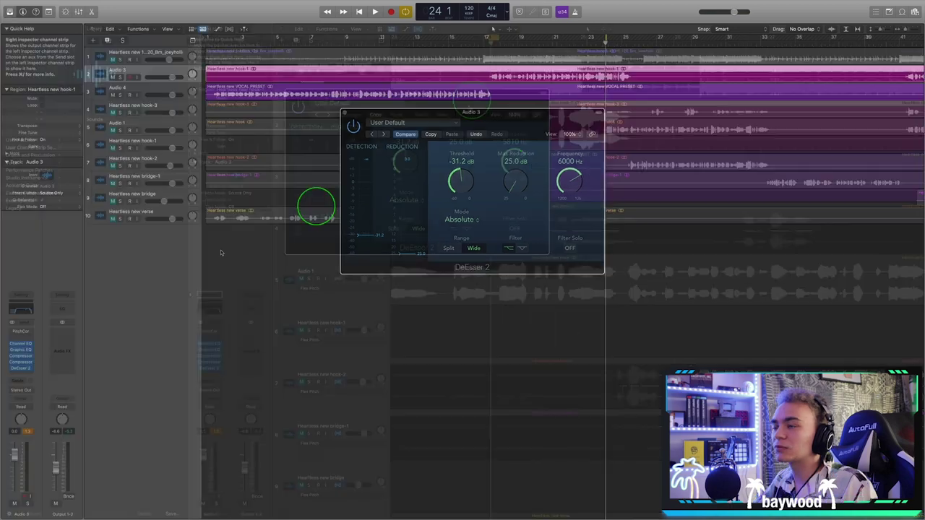
pyautogui.click(564, 178)
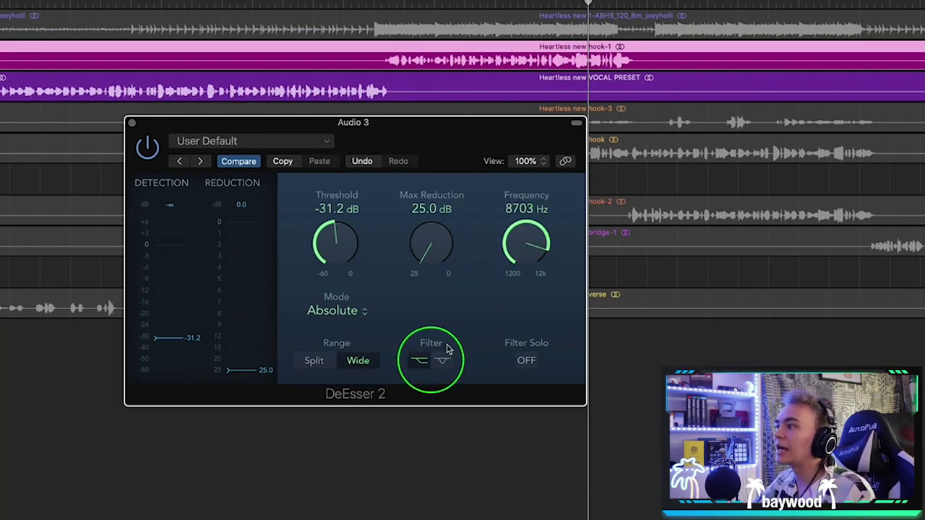
pyautogui.click(443, 363)
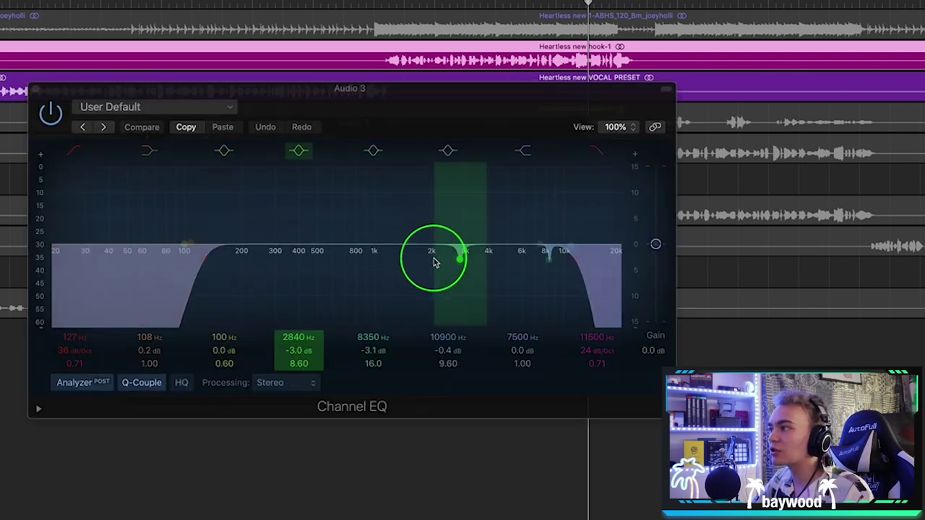
# Examine the narrow cut at 2840 Hz in Audio 3's Channel EQ as a comparison for the DeEsser's filter shape
pyautogui.moveTo(448, 297); pyautogui.dragTo(463, 257)
pyautogui.click(16, 142)
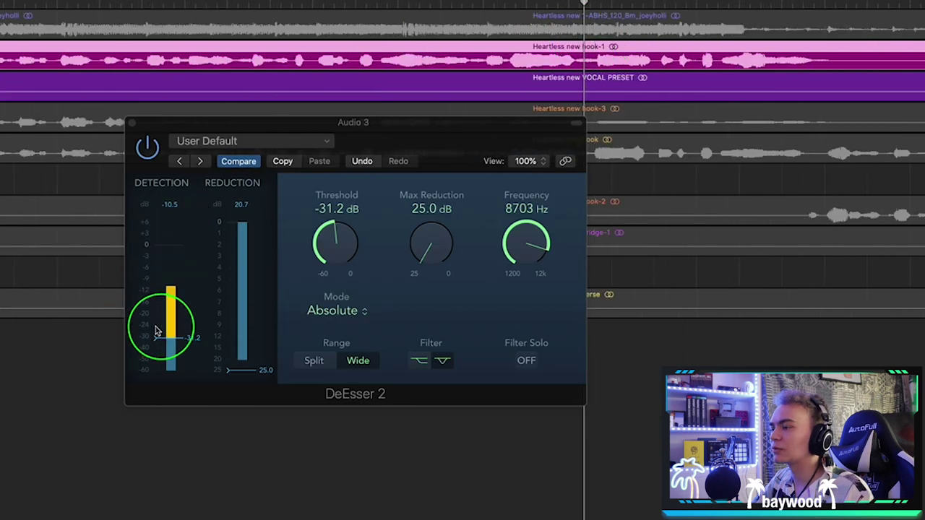
# Try DeEsser 2 in Absolute mode with a 6.4 dB max reduction and a -35.2 dB threshold while the short loop plays
pyautogui.click(338, 311)
pyautogui.click(343, 315)
pyautogui.moveTo(163, 344)
pyautogui.mouseDown()
pyautogui.moveTo(166, 299)
pyautogui.moveTo(166, 310)
pyautogui.mouseUp()
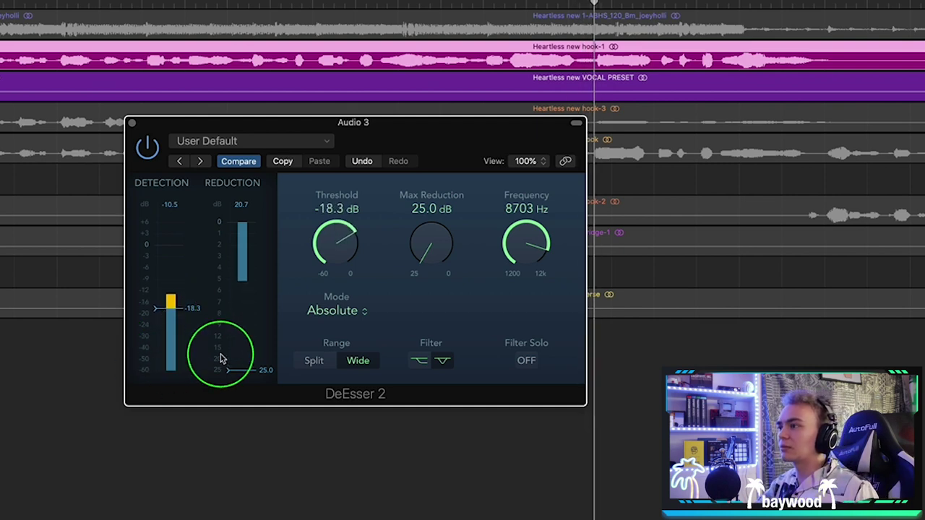
pyautogui.moveTo(431, 240)
pyautogui.mouseDown()
pyautogui.moveTo(458, 231)
pyautogui.moveTo(81, 367)
pyautogui.mouseUp()
pyautogui.moveTo(162, 308); pyautogui.dragTo(165, 326)
pyautogui.moveTo(432, 244); pyautogui.dragTo(432, 182)
pyautogui.moveTo(159, 324); pyautogui.dragTo(159, 343)
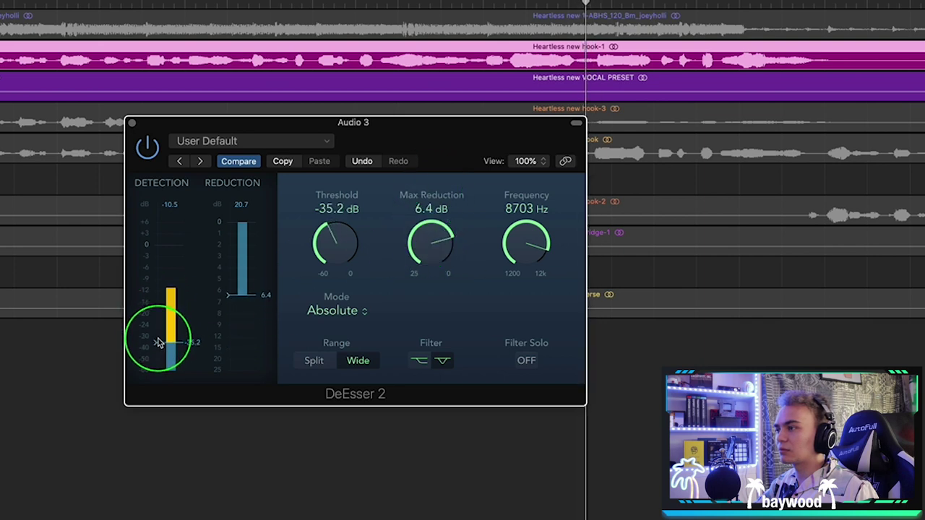
# Compare the hook with DeEsser 2 bypassed and active, and set its max reduction to 7.0 dB and threshold to -21.3 dB
pyautogui.click(142, 155)
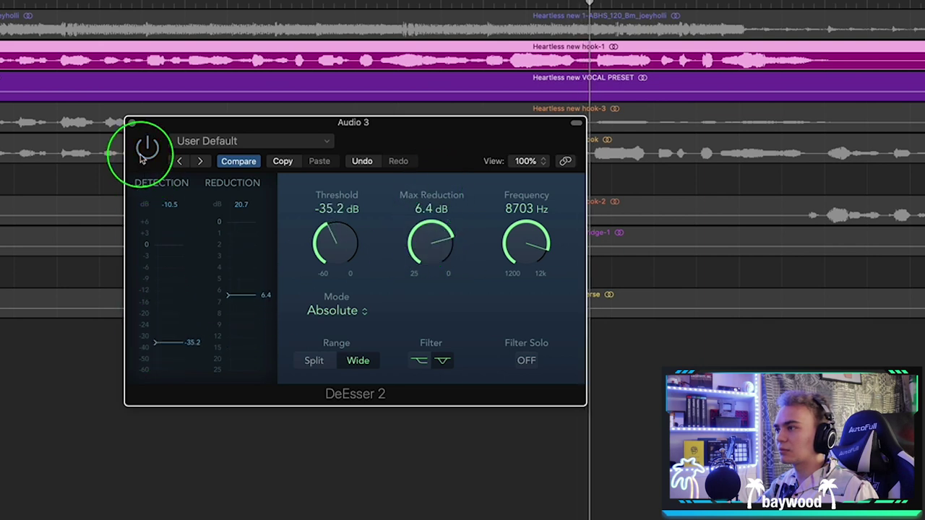
pyautogui.click(391, 22)
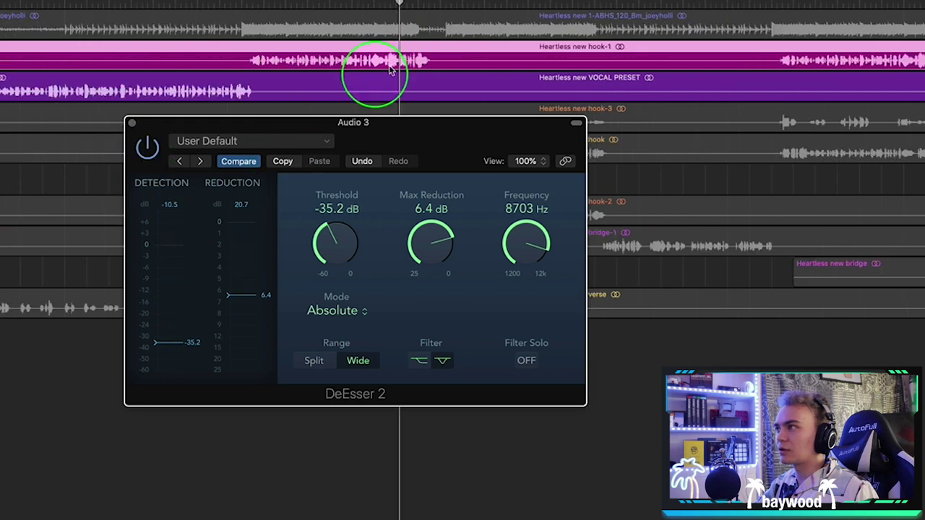
pyautogui.moveTo(398, 2); pyautogui.dragTo(422, 3)
pyautogui.moveTo(432, 244); pyautogui.dragTo(434, 241)
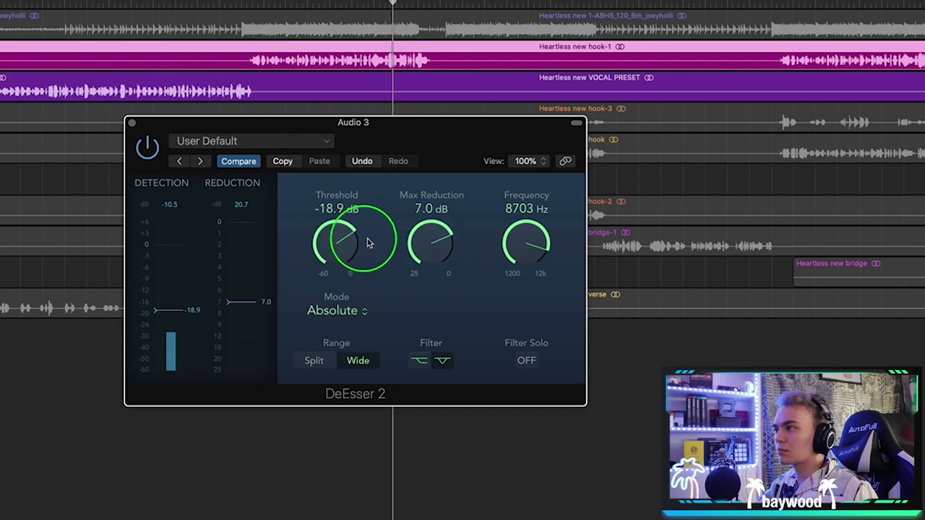
pyautogui.moveTo(351, 242); pyautogui.dragTo(335, 256)
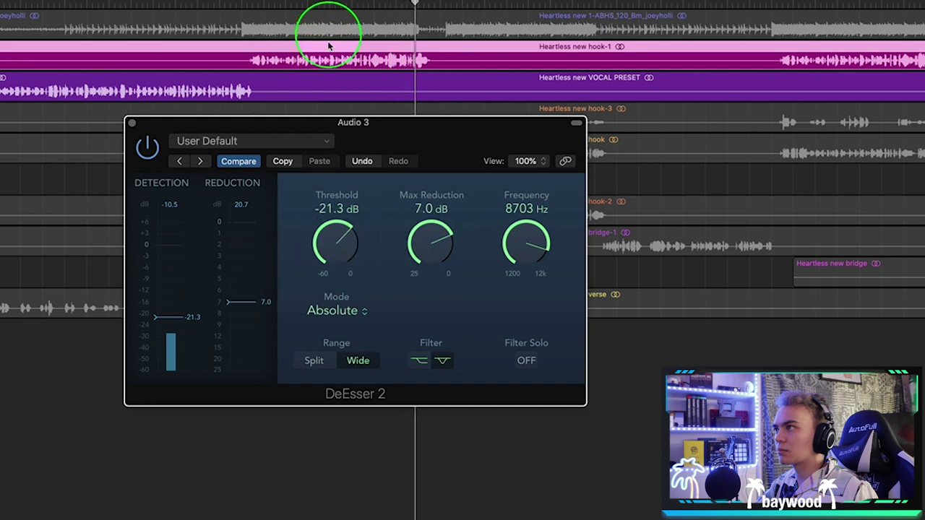
# Play the hook from its start, set DeEsser 2's max reduction to 5.5 dB and close its window
pyautogui.click(254, 10)
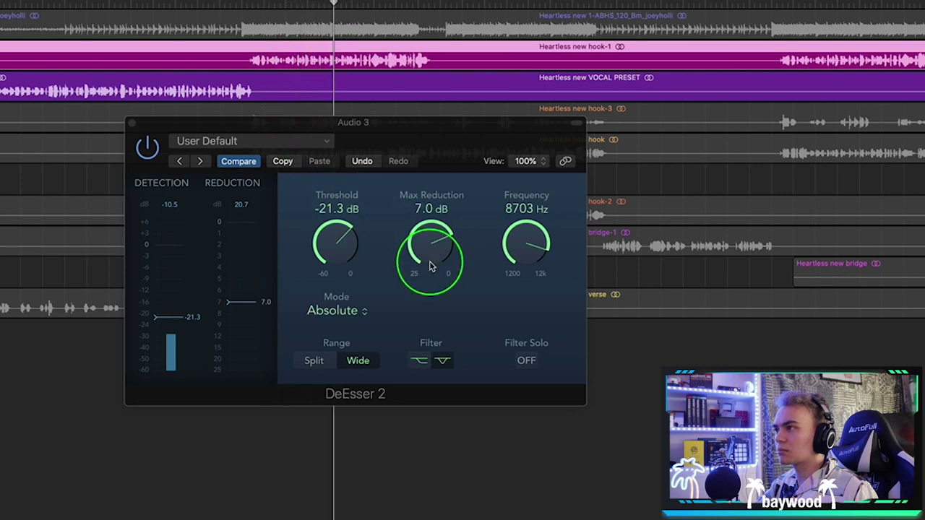
pyautogui.moveTo(429, 267); pyautogui.dragTo(427, 240)
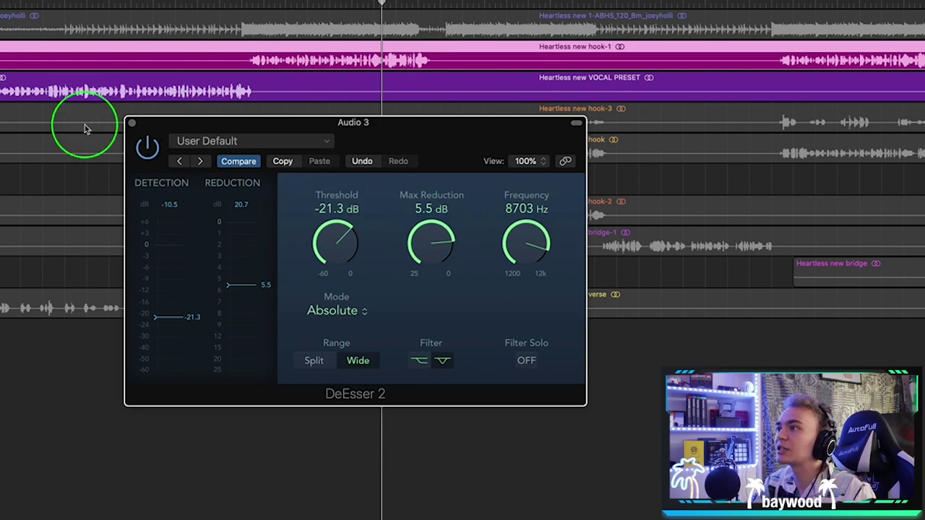
pyautogui.click(131, 124)
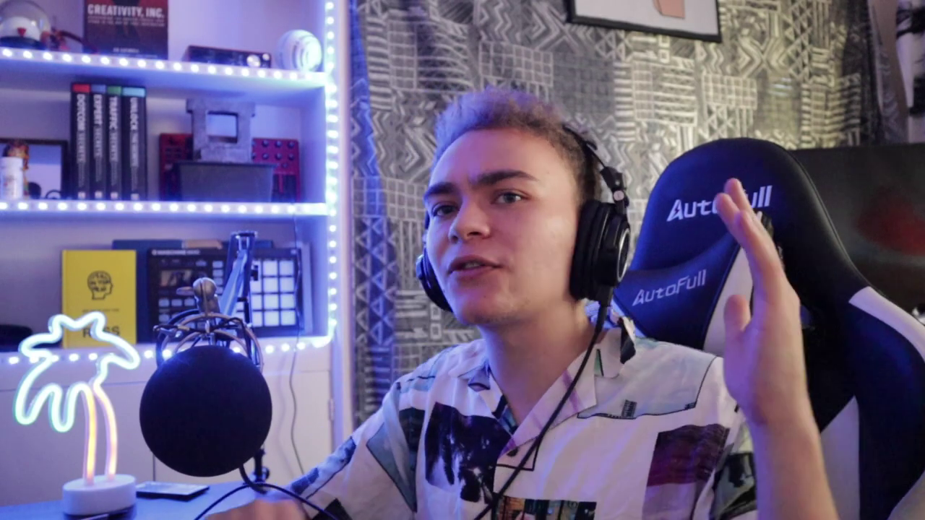